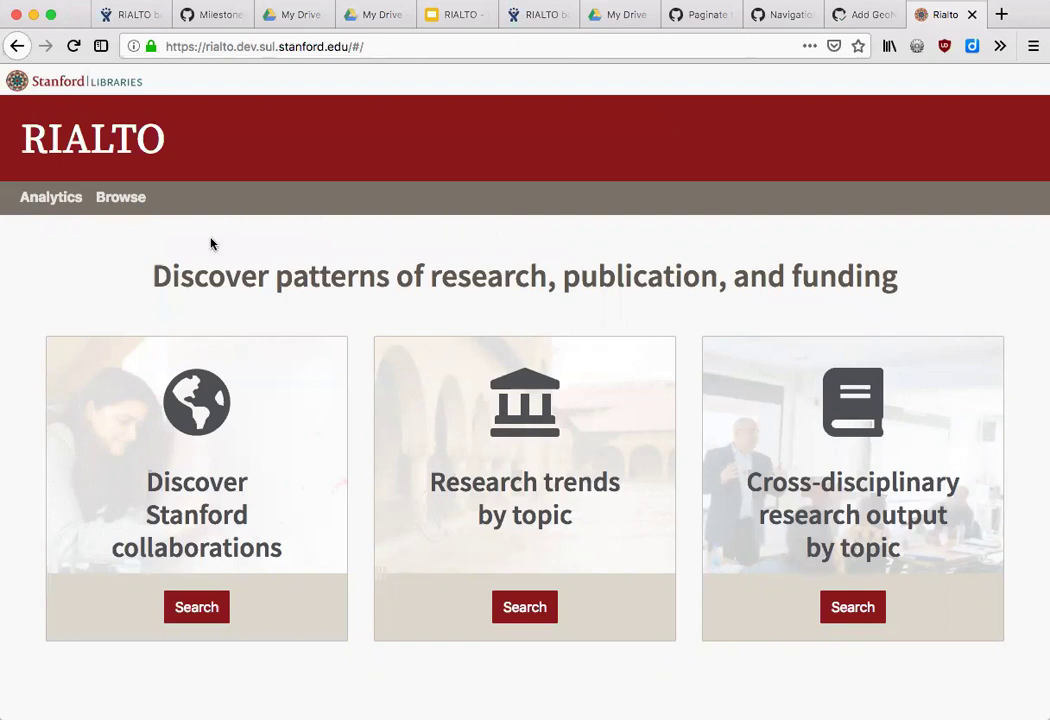
Open the catalog's browse page and skim the unfiltered records
{"action": "left_click", "coordinate": [143, 205]}
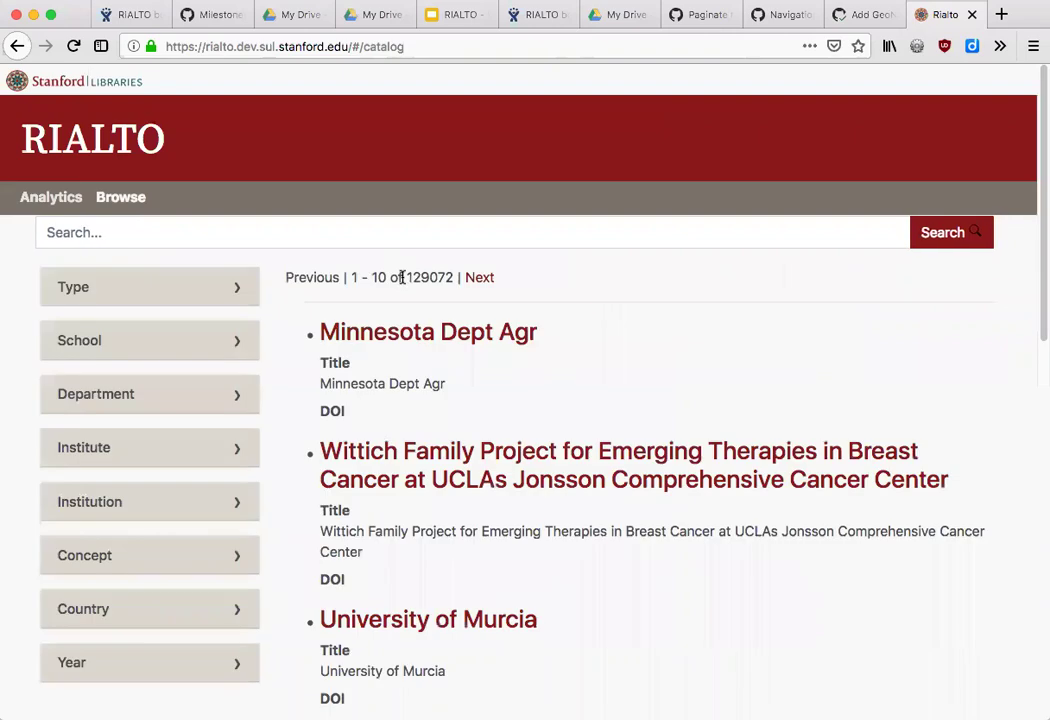
{"action": "scroll", "coordinate": [360, 375], "scroll_direction": "down", "scroll_amount": 5}
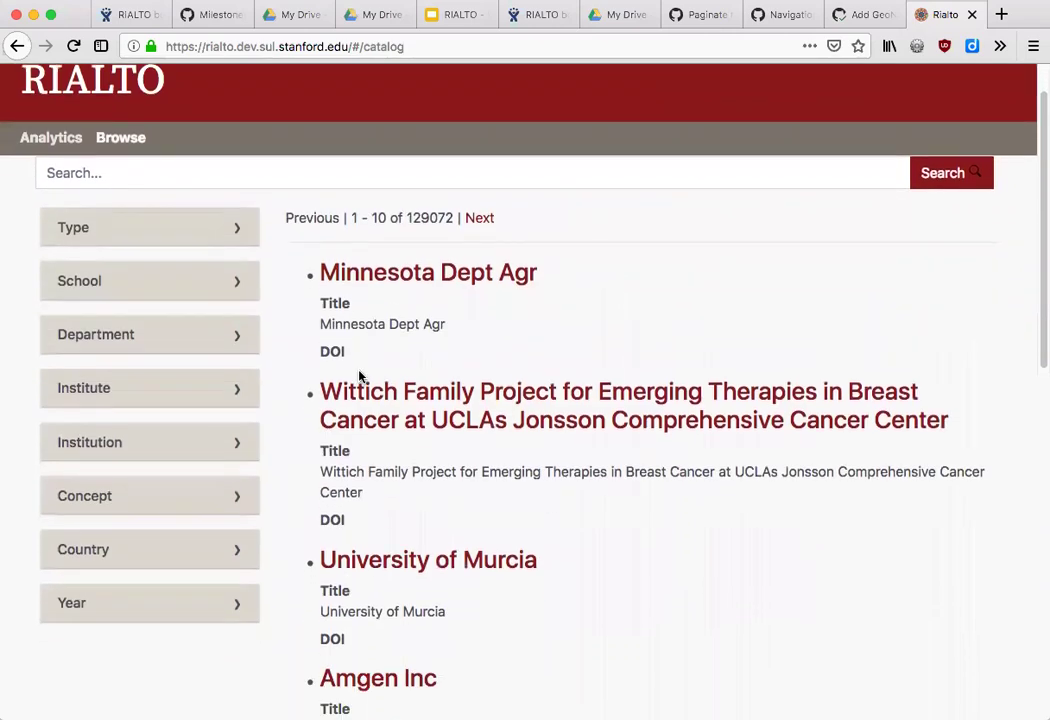
{"action": "scroll", "coordinate": [360, 373], "scroll_direction": "up", "scroll_amount": 5}
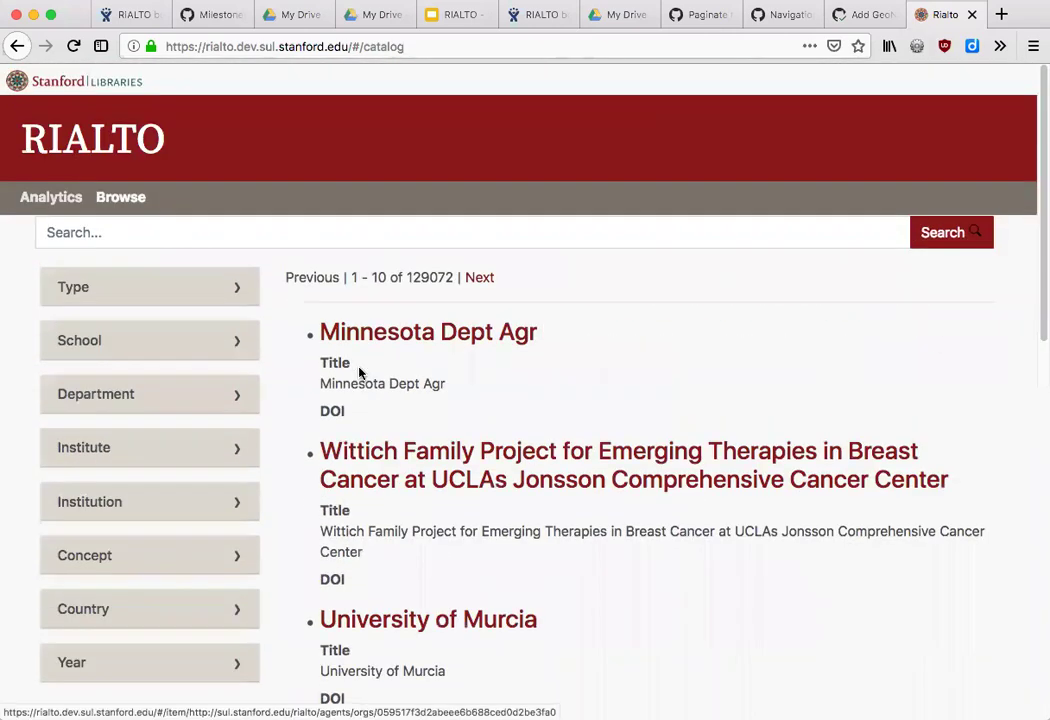
Expand the Type and School filters and look through the available schools
{"action": "left_click", "coordinate": [226, 294]}
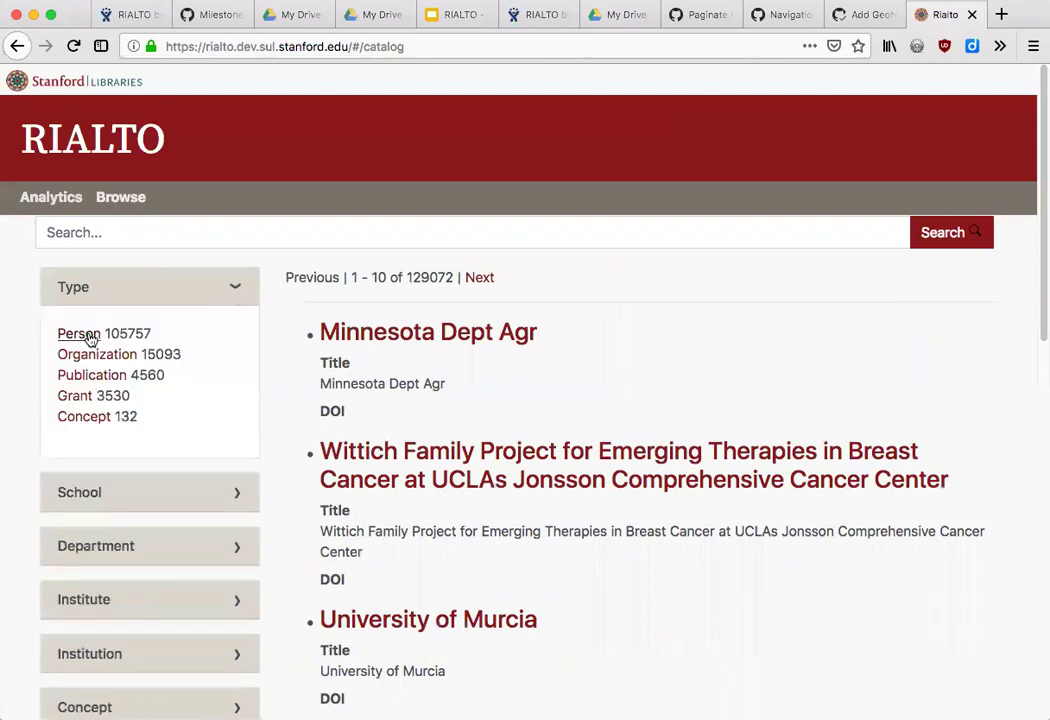
{"action": "left_click", "coordinate": [159, 494]}
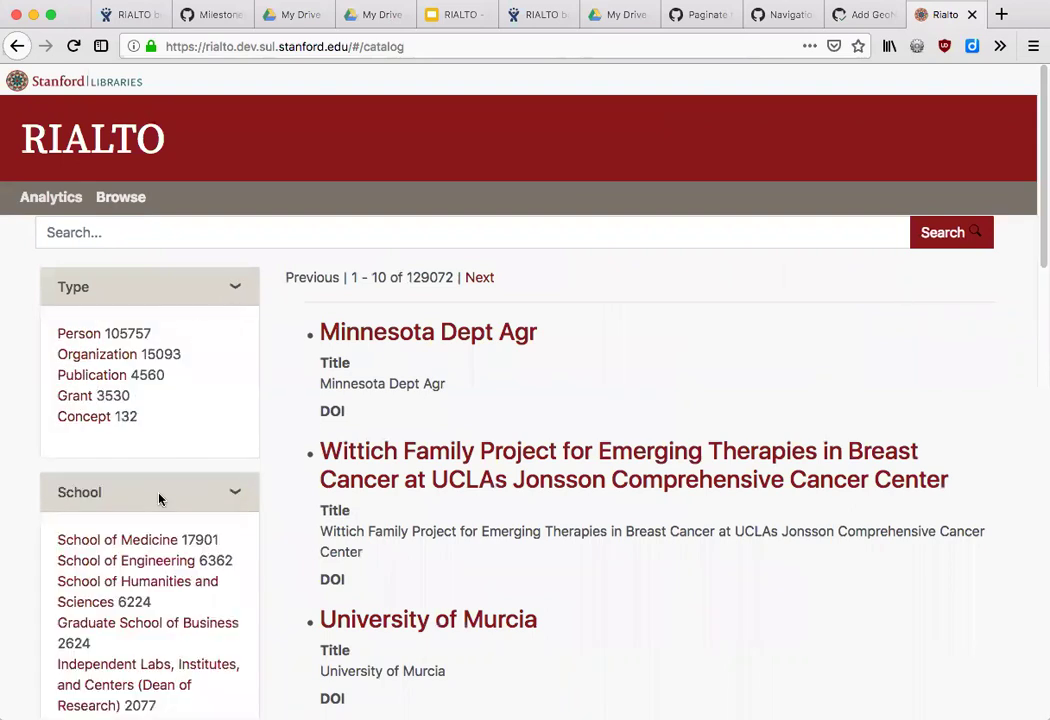
{"action": "scroll", "coordinate": [159, 496], "scroll_direction": "down", "scroll_amount": 5}
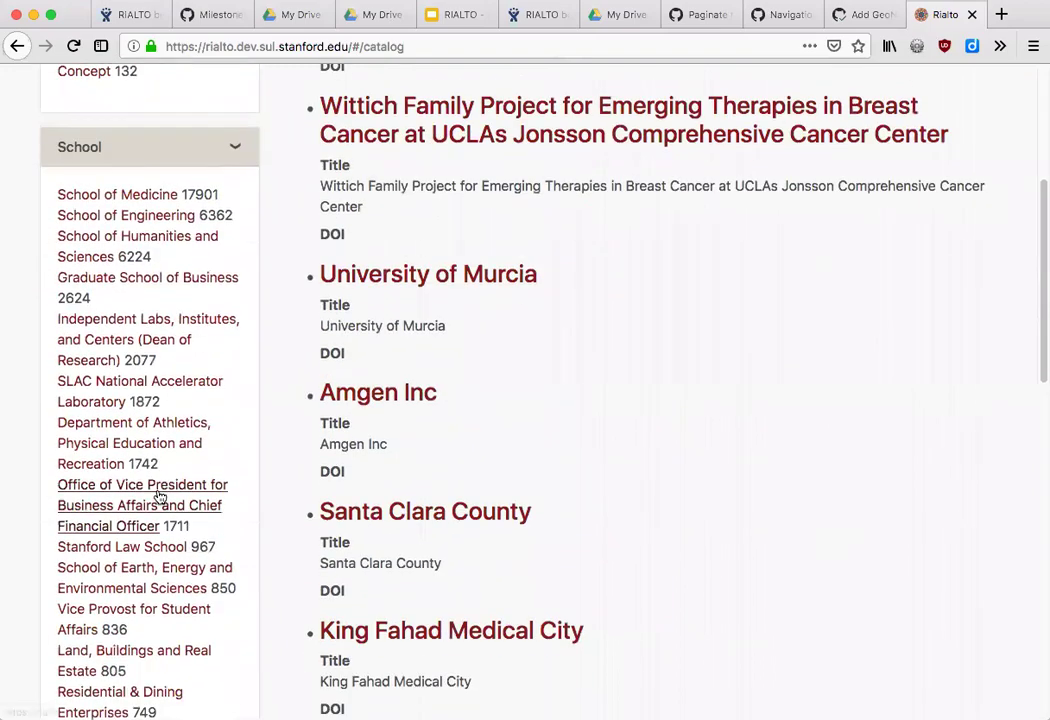
{"action": "scroll", "coordinate": [211, 426], "scroll_direction": "down", "scroll_amount": 3}
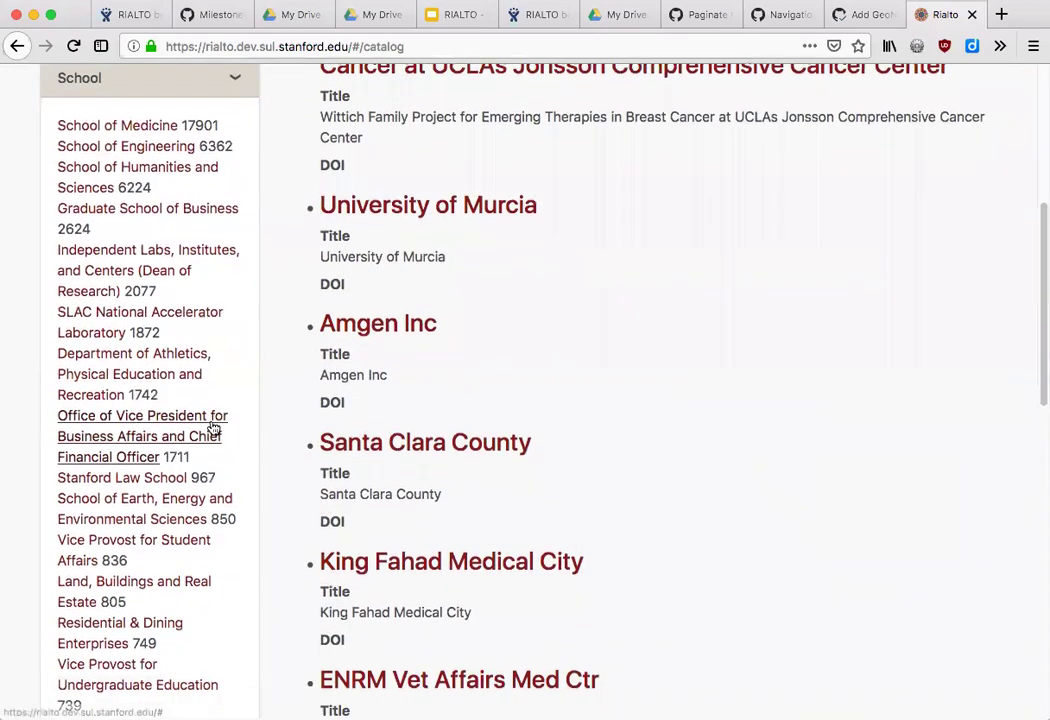
{"action": "scroll", "coordinate": [211, 426], "scroll_direction": "down", "scroll_amount": 8}
{"action": "scroll", "coordinate": [211, 424], "scroll_direction": "up", "scroll_amount": 15}
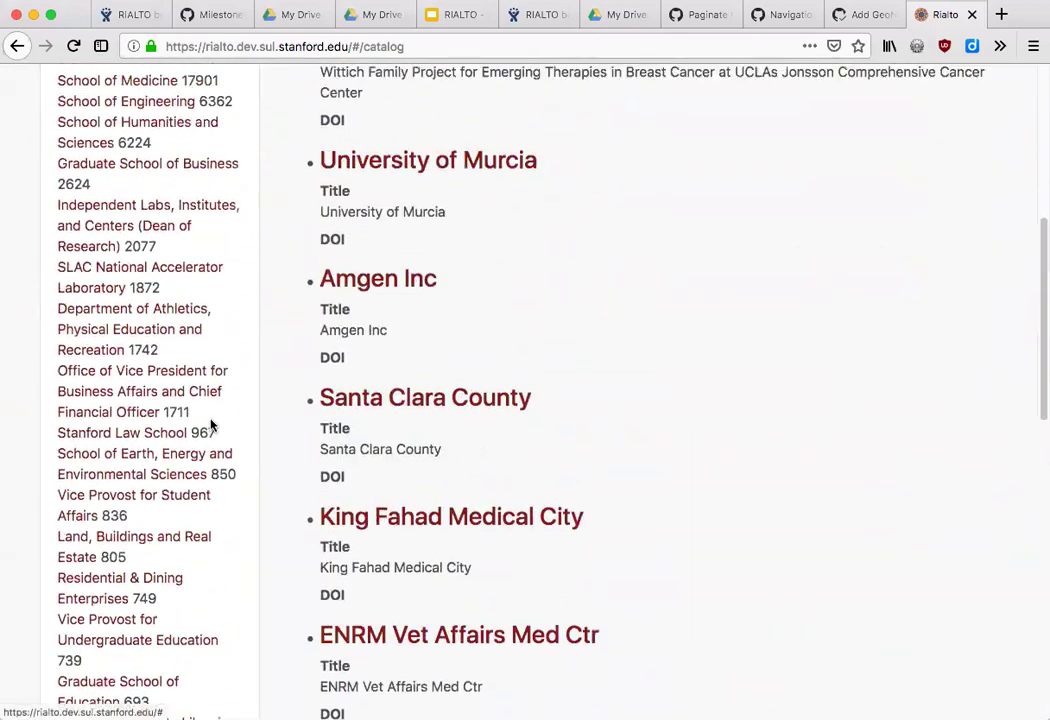
Filter the catalog to Person records from the School of Engineering and skim the matching entries
{"action": "scroll", "coordinate": [211, 424], "scroll_direction": "up", "scroll_amount": 1}
{"action": "left_click", "coordinate": [82, 292]}
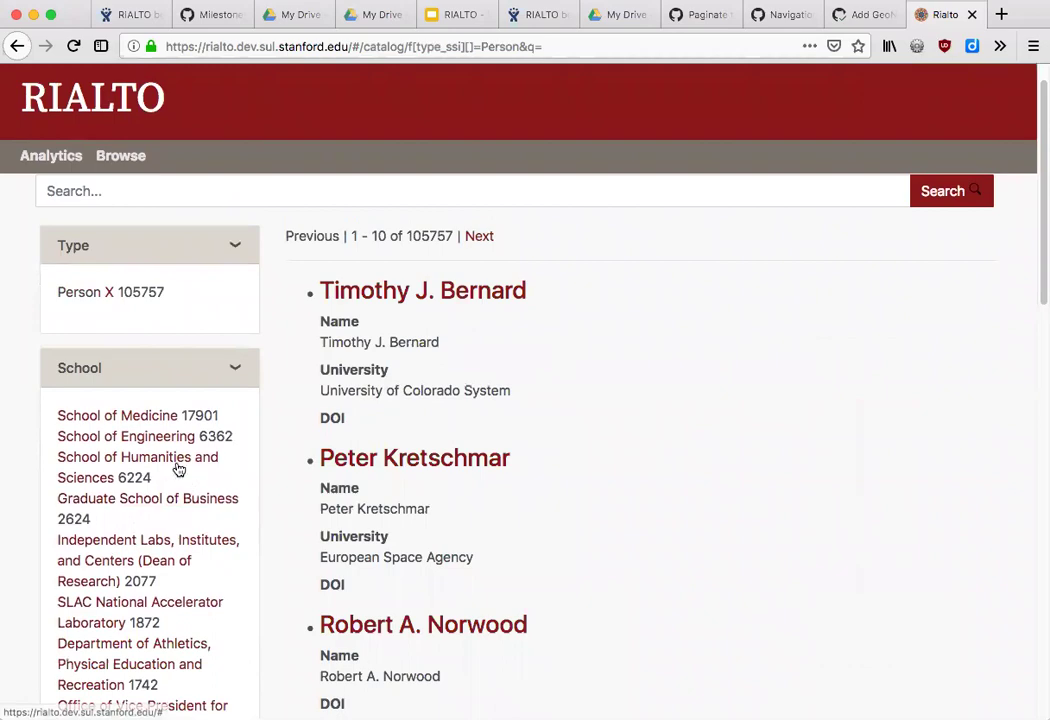
{"action": "left_click", "coordinate": [152, 438]}
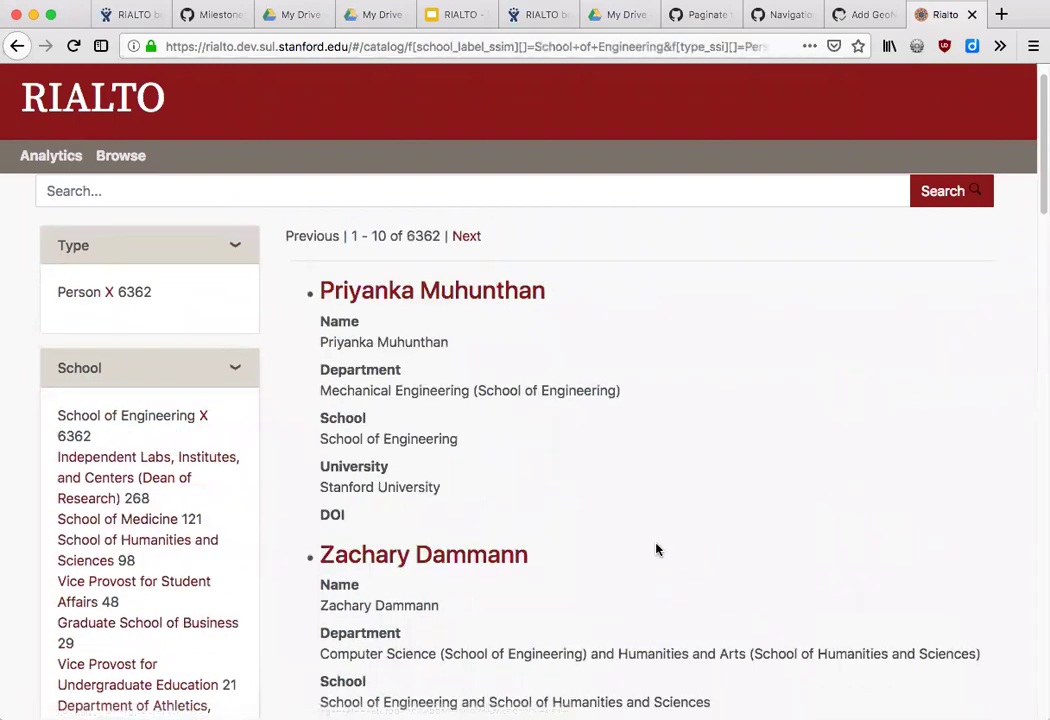
{"action": "scroll", "coordinate": [652, 548], "scroll_direction": "down", "scroll_amount": 5}
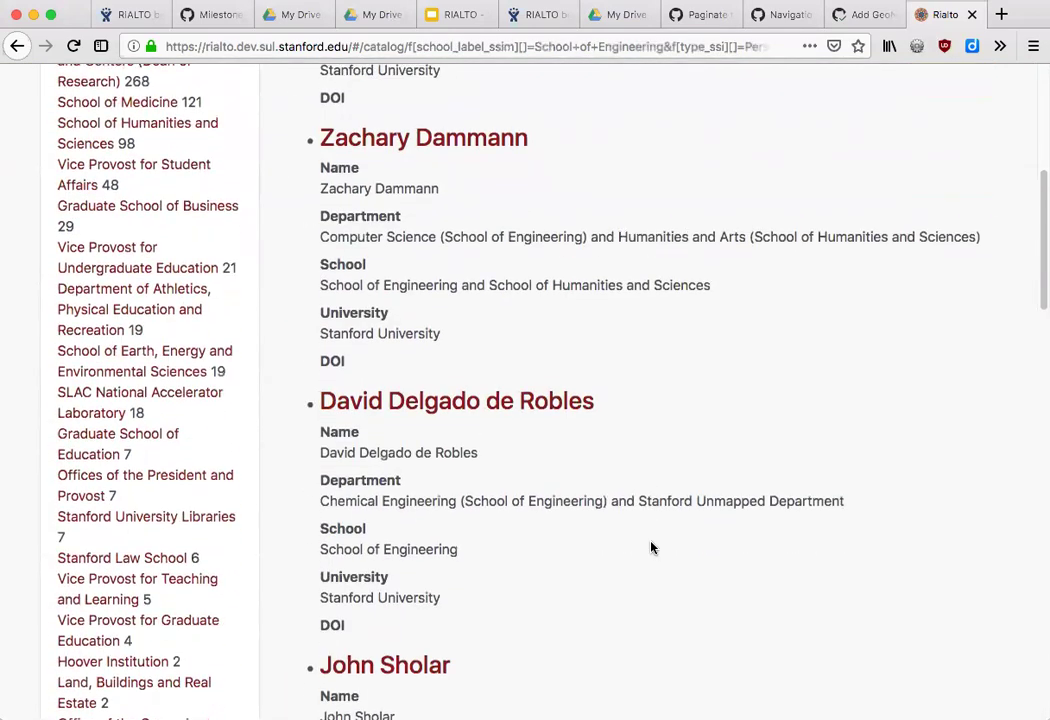
{"action": "scroll", "coordinate": [651, 547], "scroll_direction": "down", "scroll_amount": 4}
{"action": "scroll", "coordinate": [651, 547], "scroll_direction": "up", "scroll_amount": 10}
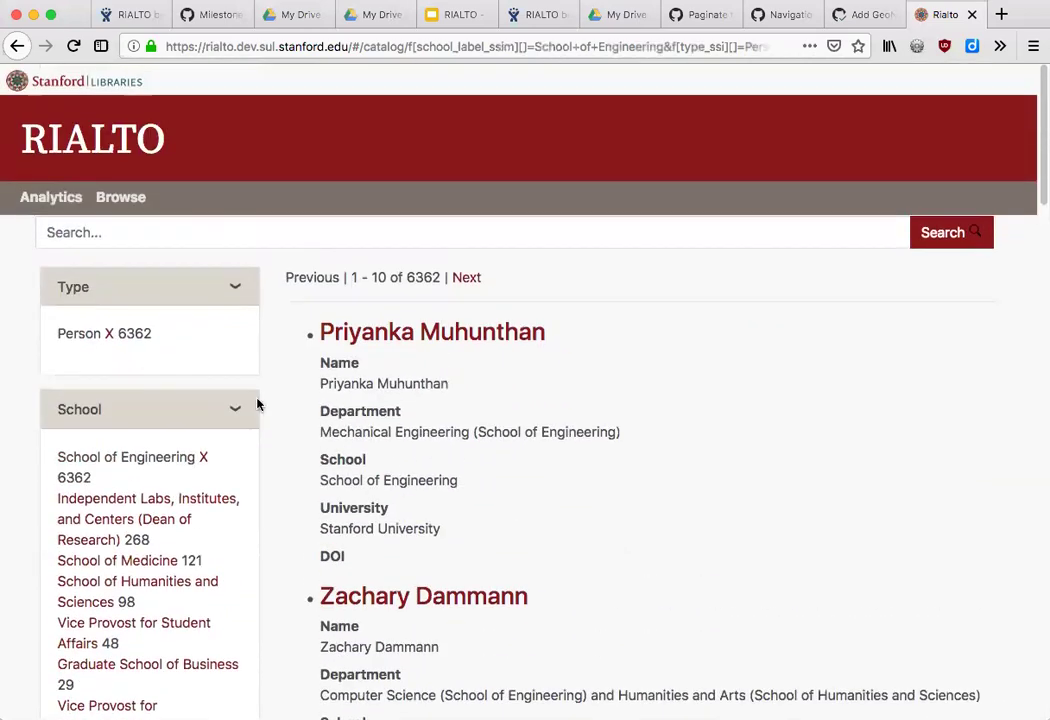
Replace the Person and School of Engineering filters with the Publication type filter and check the publication entries
{"action": "left_click", "coordinate": [109, 336]}
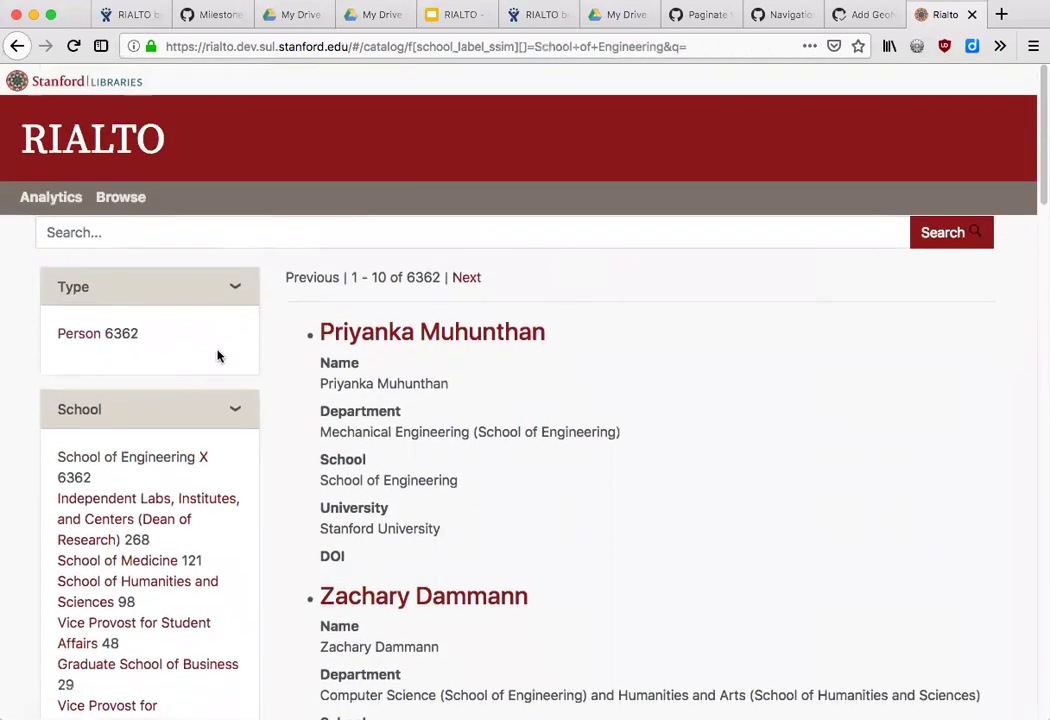
{"action": "left_click", "coordinate": [203, 458]}
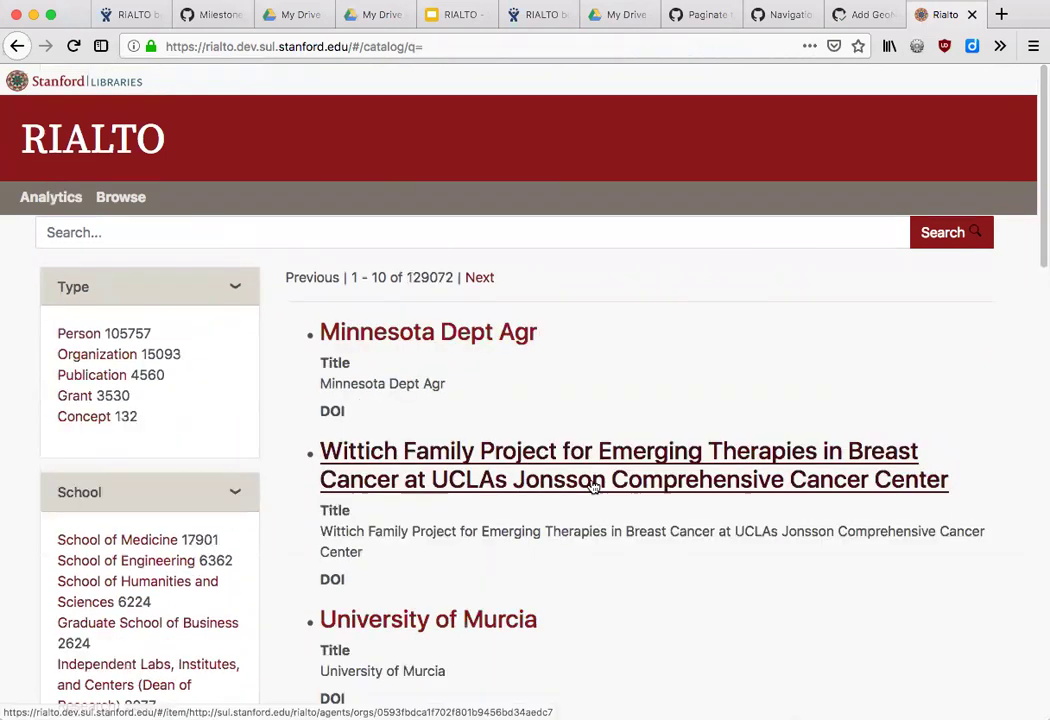
{"action": "left_click", "coordinate": [92, 376]}
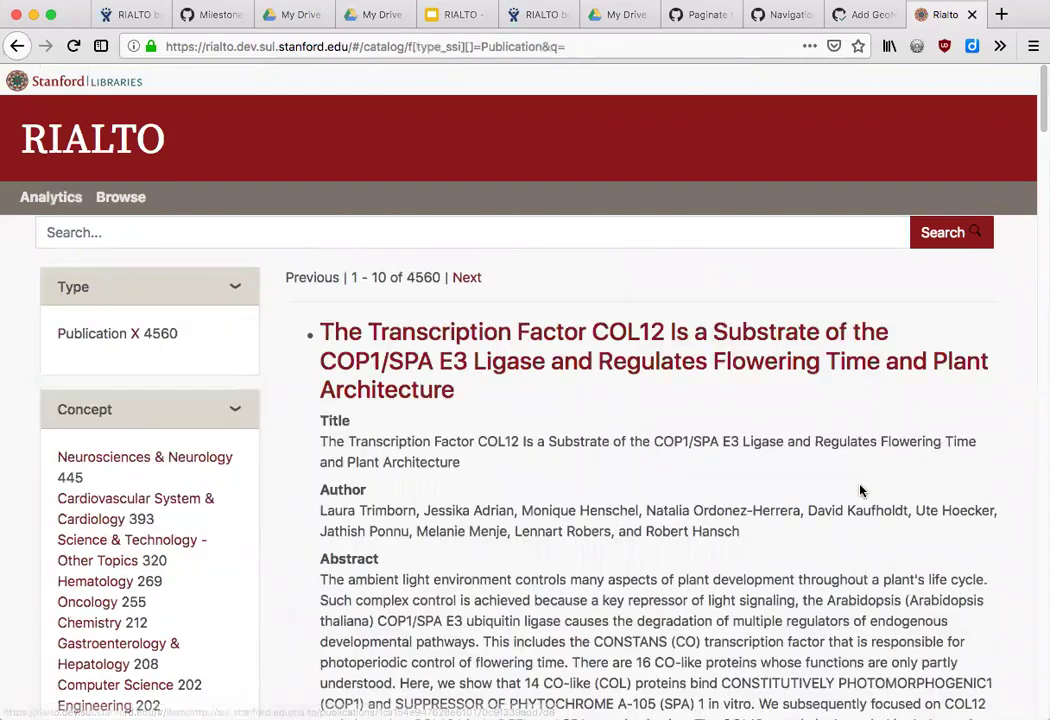
{"action": "scroll", "coordinate": [749, 514], "scroll_direction": "down", "scroll_amount": 2}
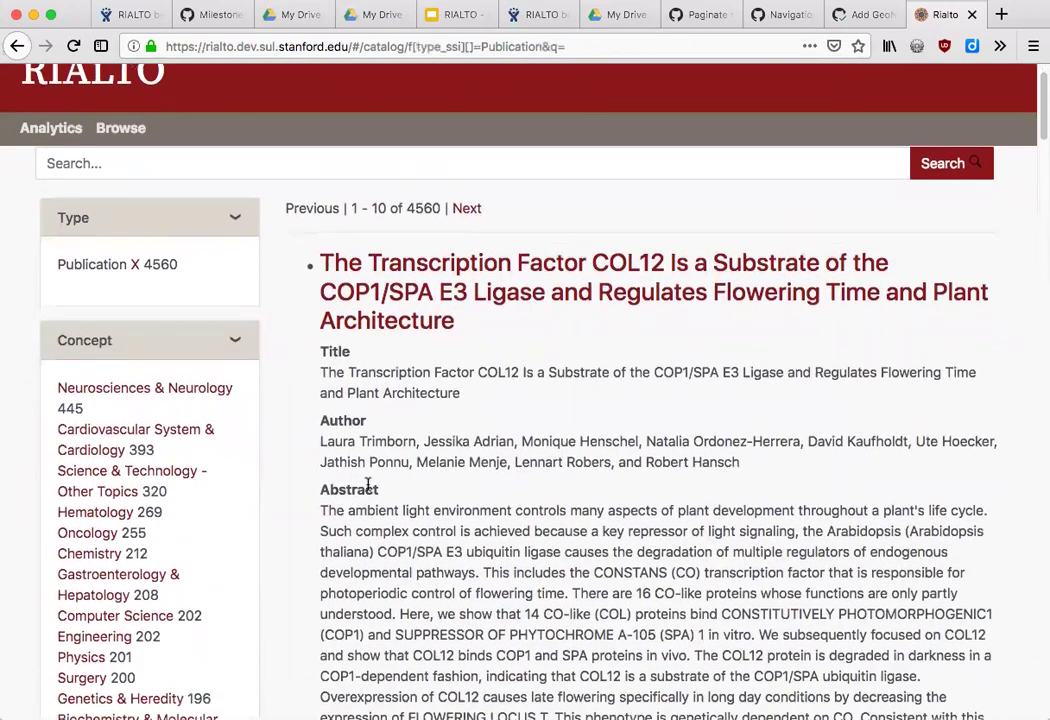
{"action": "scroll", "coordinate": [122, 499], "scroll_direction": "down", "scroll_amount": 2}
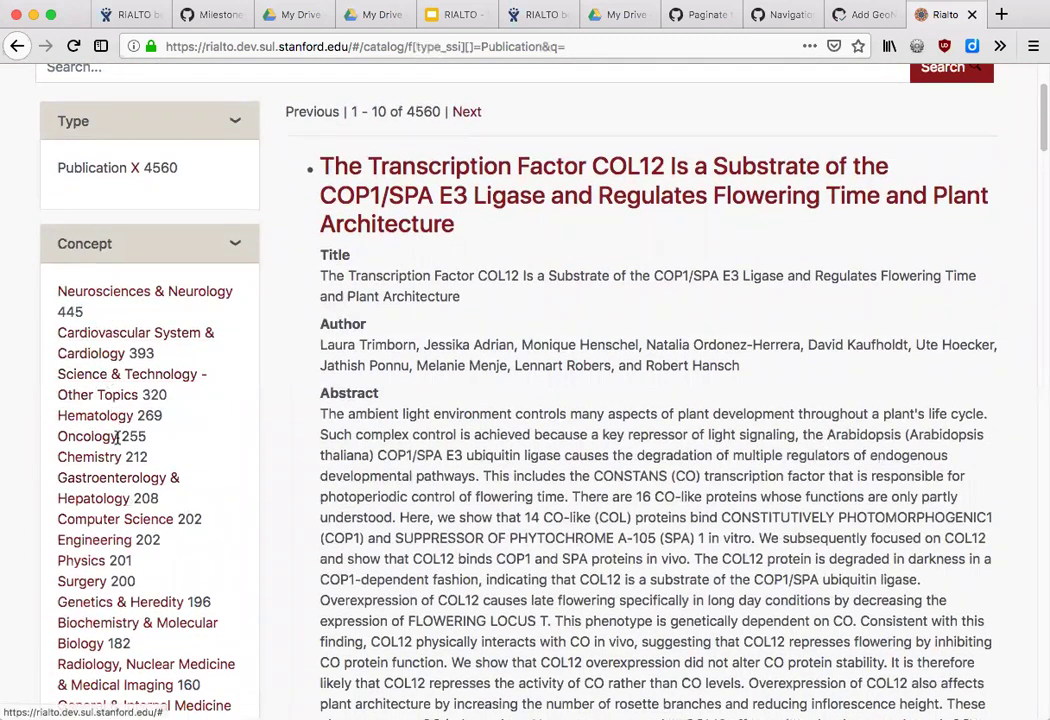
Narrow the publications to the Oncology concept and look through the matching articles
{"action": "left_click", "coordinate": [113, 441]}
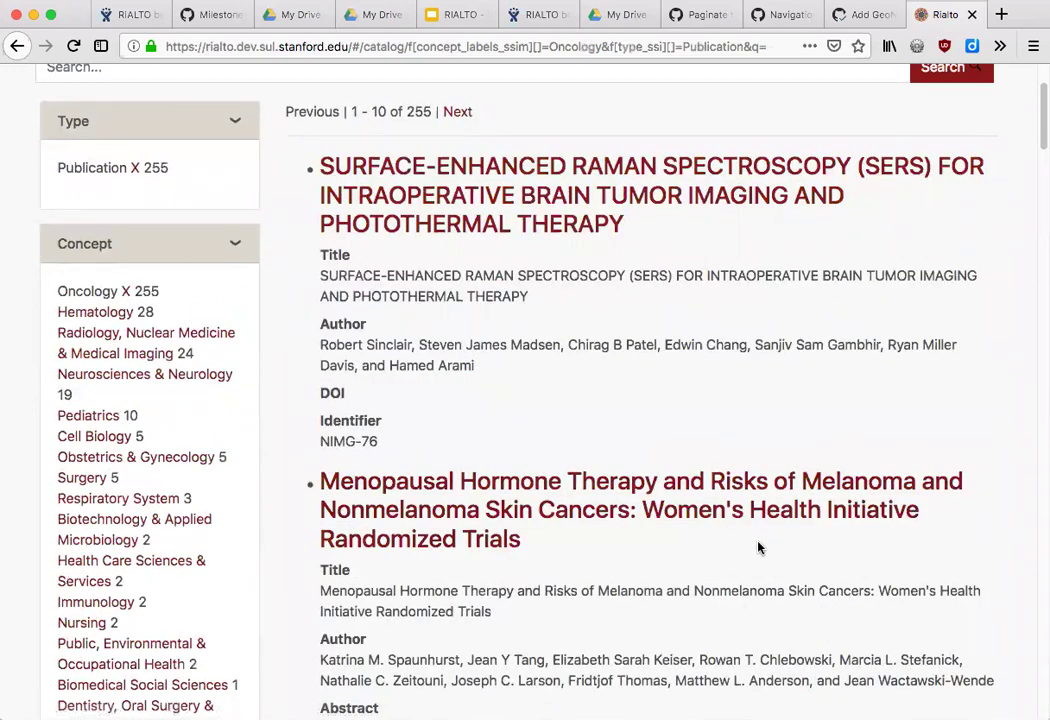
{"action": "scroll", "coordinate": [757, 554], "scroll_direction": "down", "scroll_amount": 10}
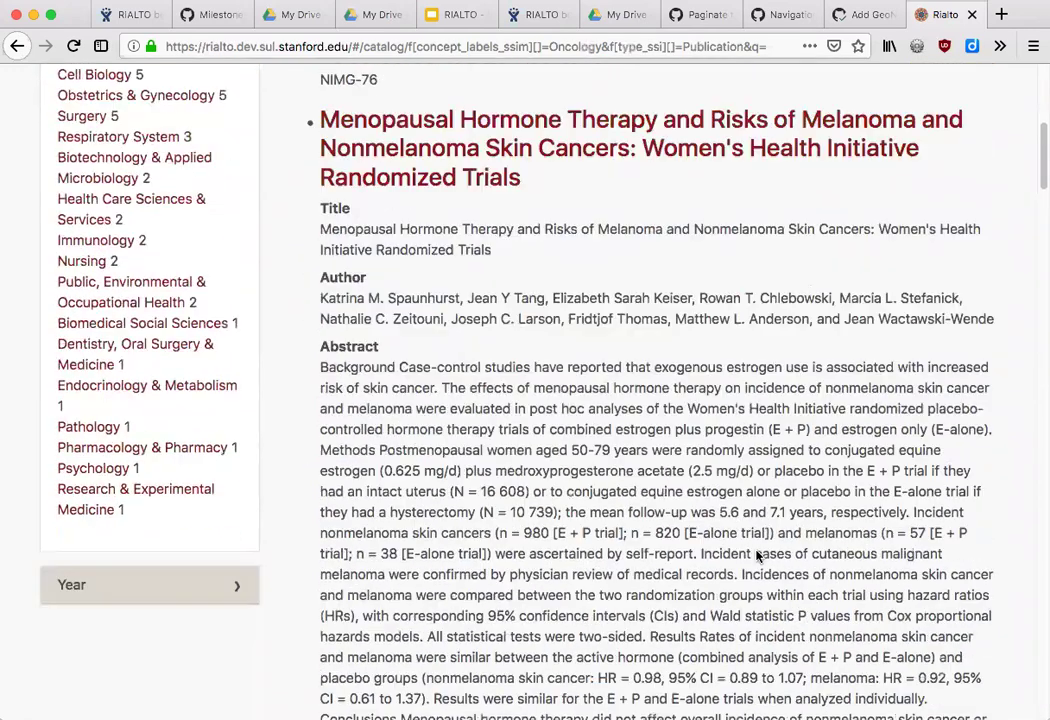
{"action": "scroll", "coordinate": [750, 546], "scroll_direction": "up", "scroll_amount": 7}
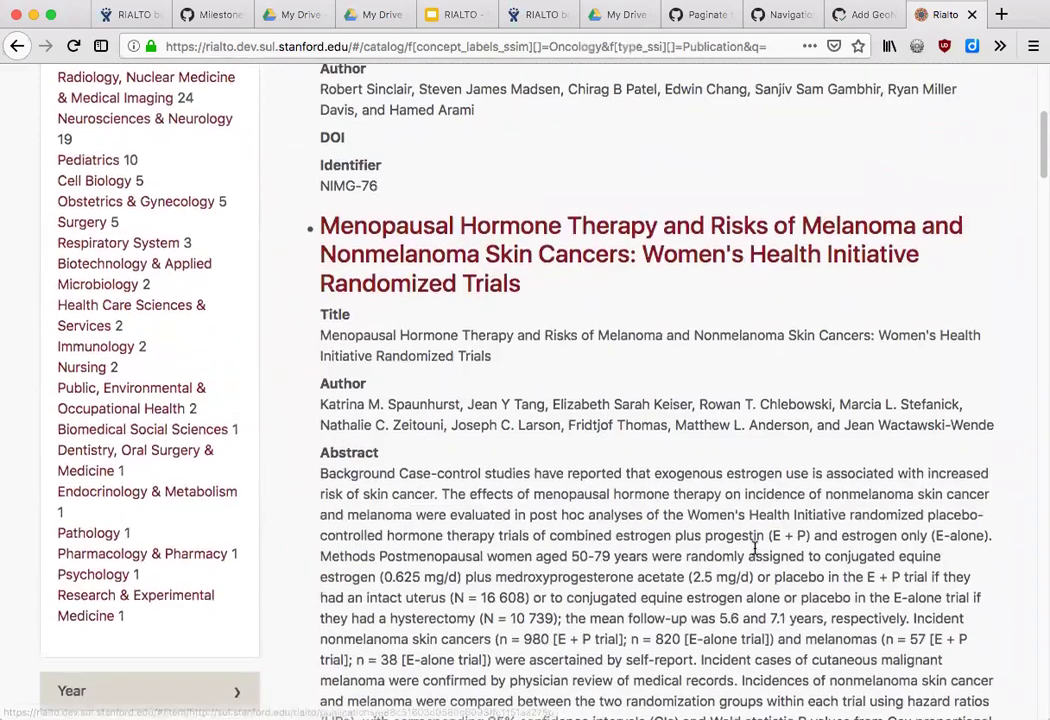
Open the publication on menopausal hormone therapy and melanoma risks, and from it the third listed author's profile
{"action": "left_click", "coordinate": [562, 290]}
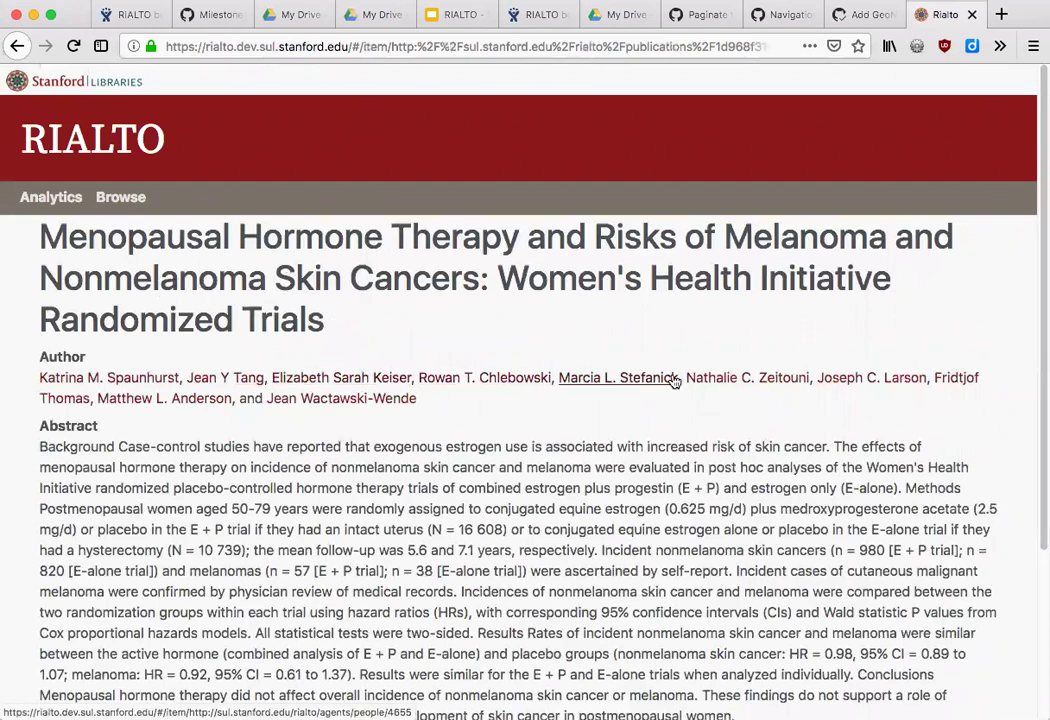
{"action": "left_click", "coordinate": [350, 379]}
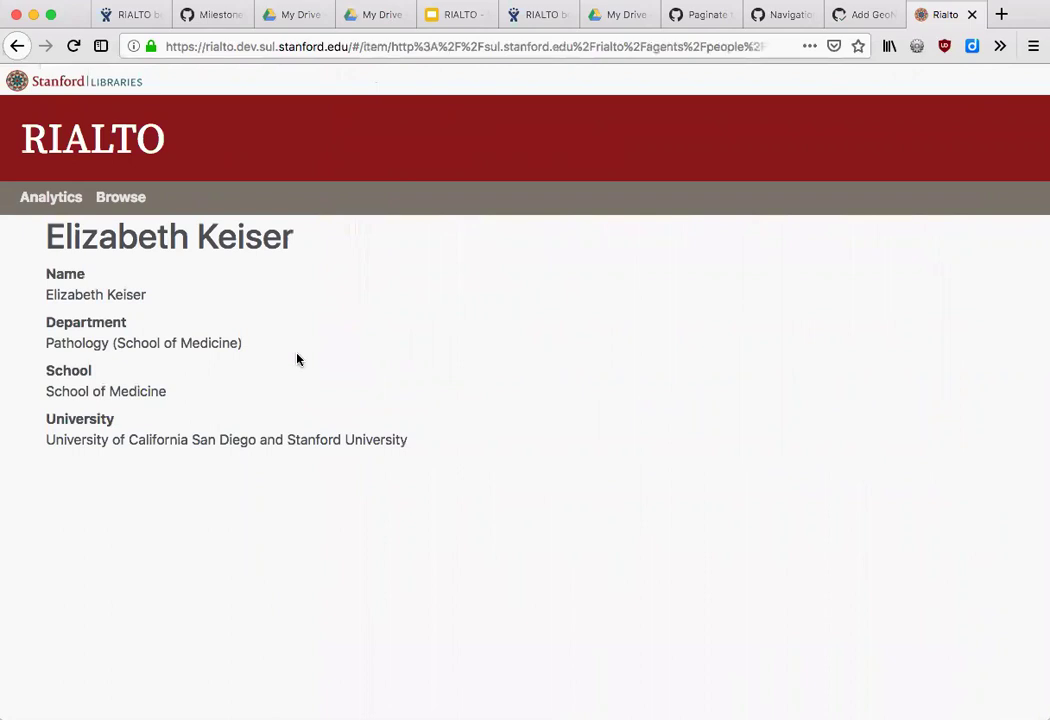
Search the whole catalog for a person's first name, skim the results and expand the Type filter
{"action": "left_click", "coordinate": [127, 201]}
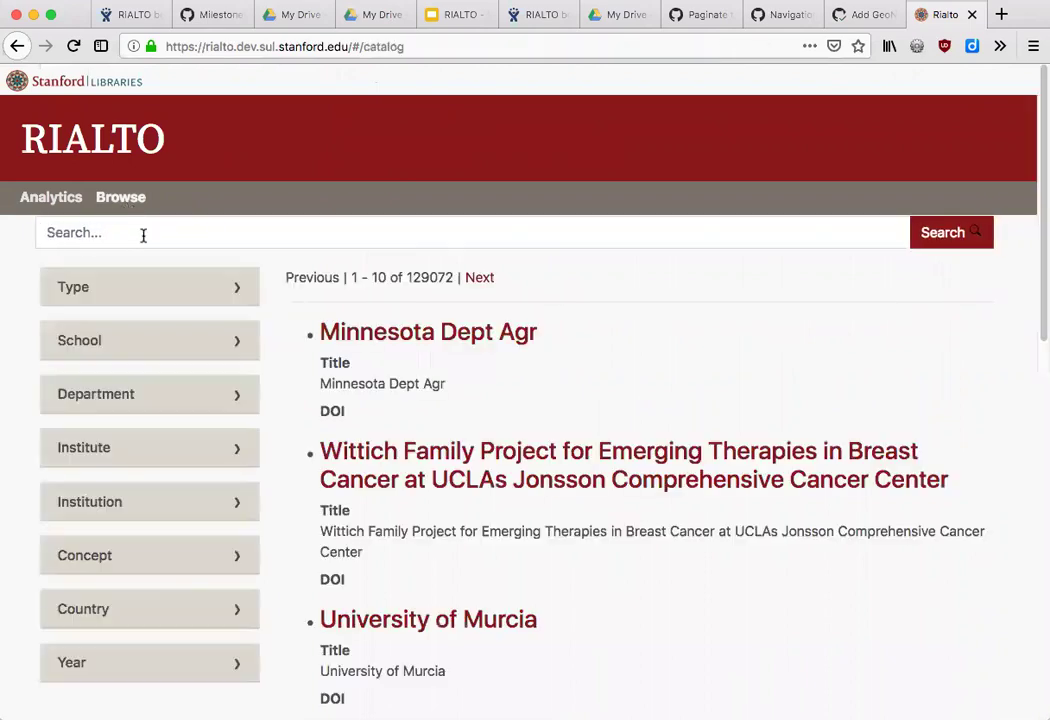
{"action": "left_click", "coordinate": [148, 233]}
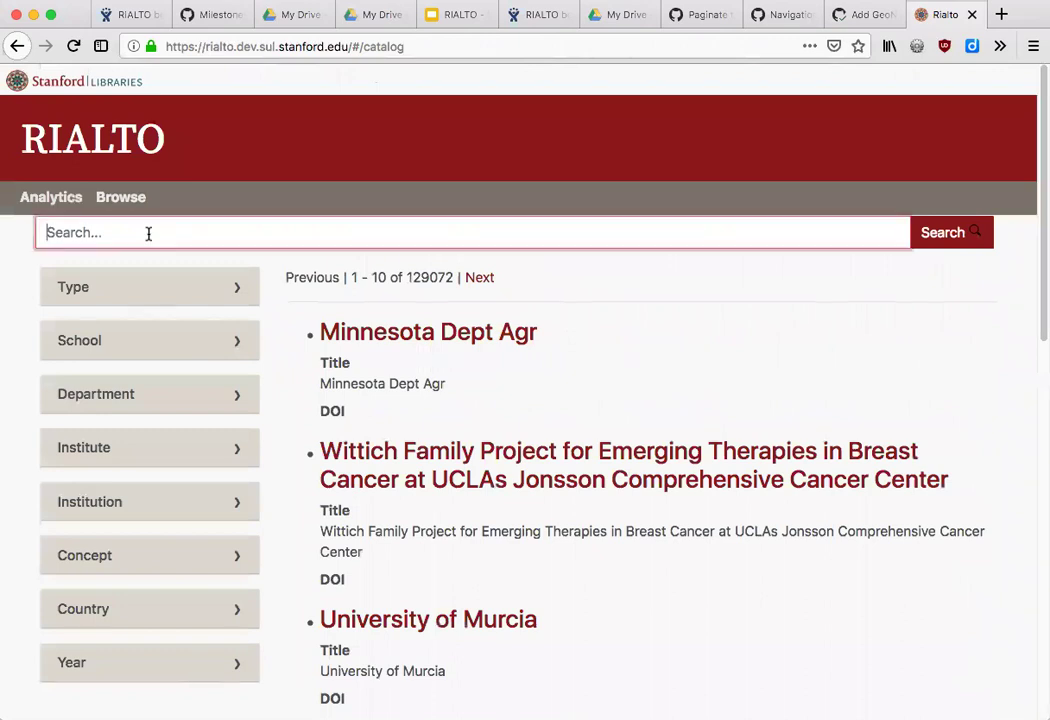
{"action": "type", "text": "peter"}
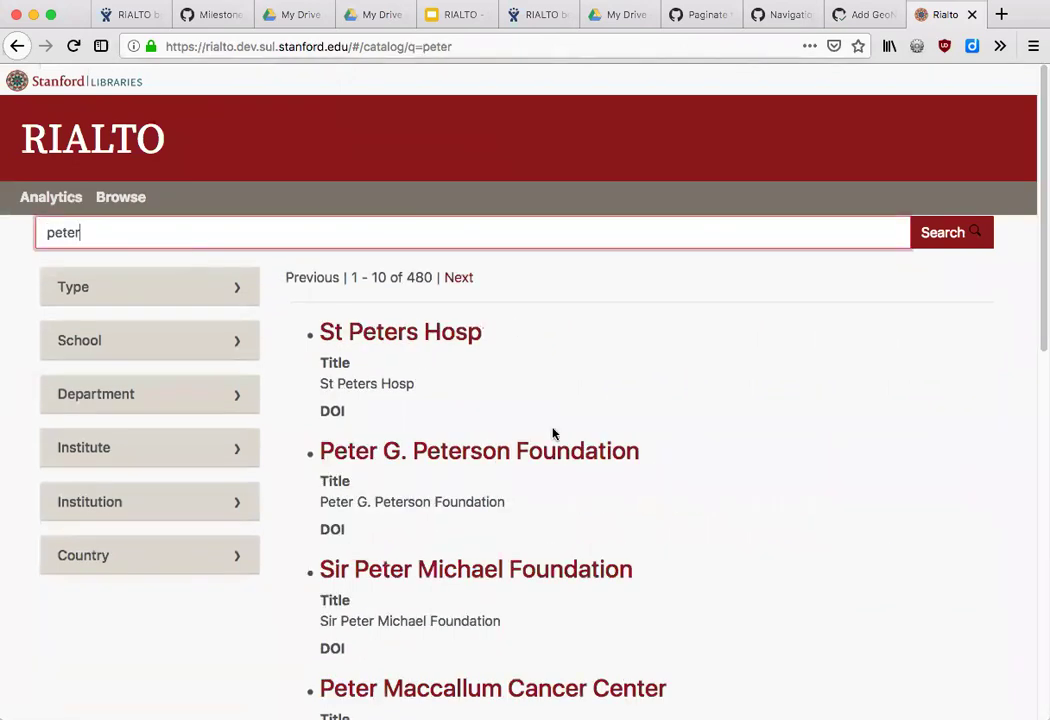
{"action": "scroll", "coordinate": [553, 431], "scroll_direction": "down", "scroll_amount": 4}
{"action": "scroll", "coordinate": [553, 434], "scroll_direction": "down", "scroll_amount": 7}
{"action": "scroll", "coordinate": [553, 434], "scroll_direction": "up", "scroll_amount": 11}
{"action": "left_click", "coordinate": [177, 282]}
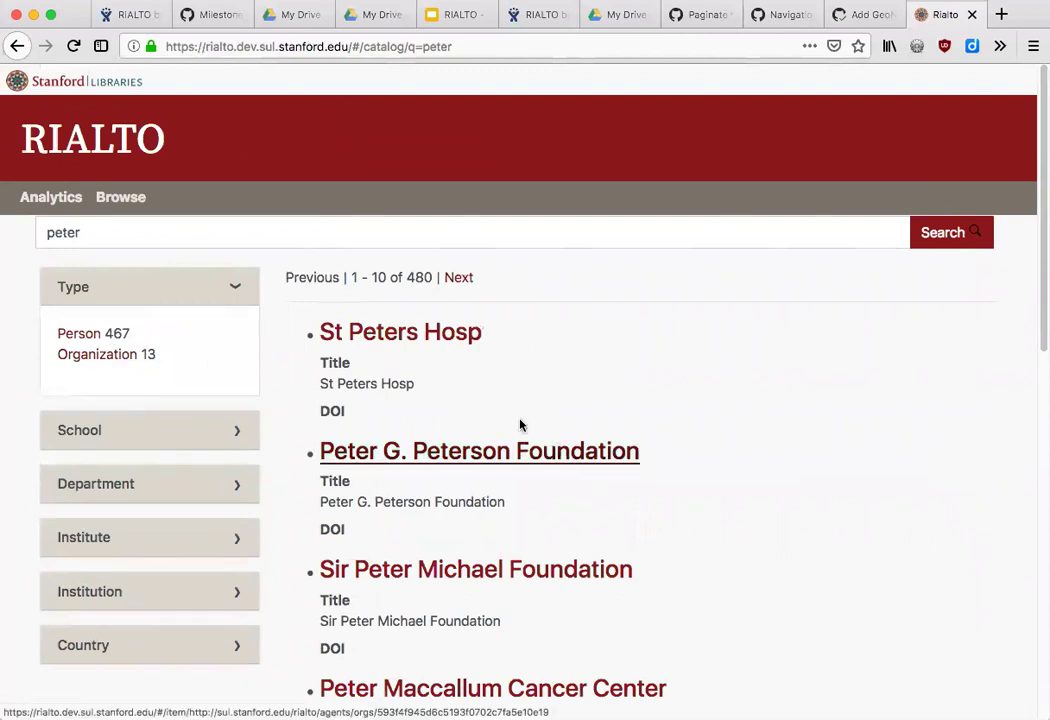
Open the Stanford collaborations report from the analytics page and set its report type to Co-author countries
{"action": "left_click", "coordinate": [45, 199]}
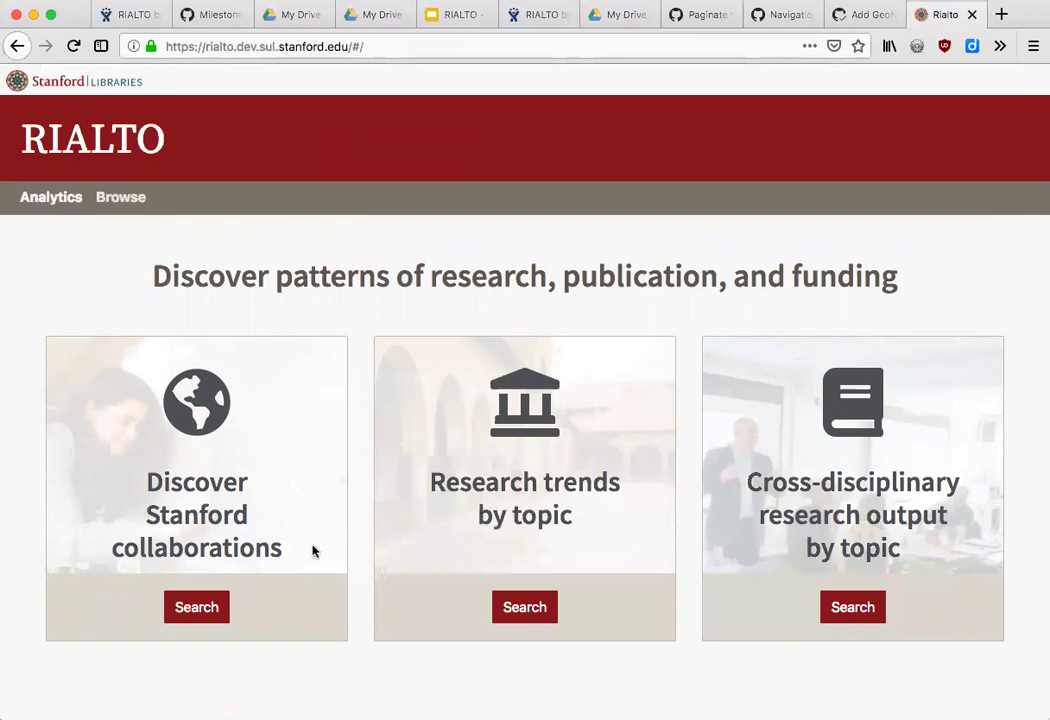
{"action": "left_click", "coordinate": [212, 607]}
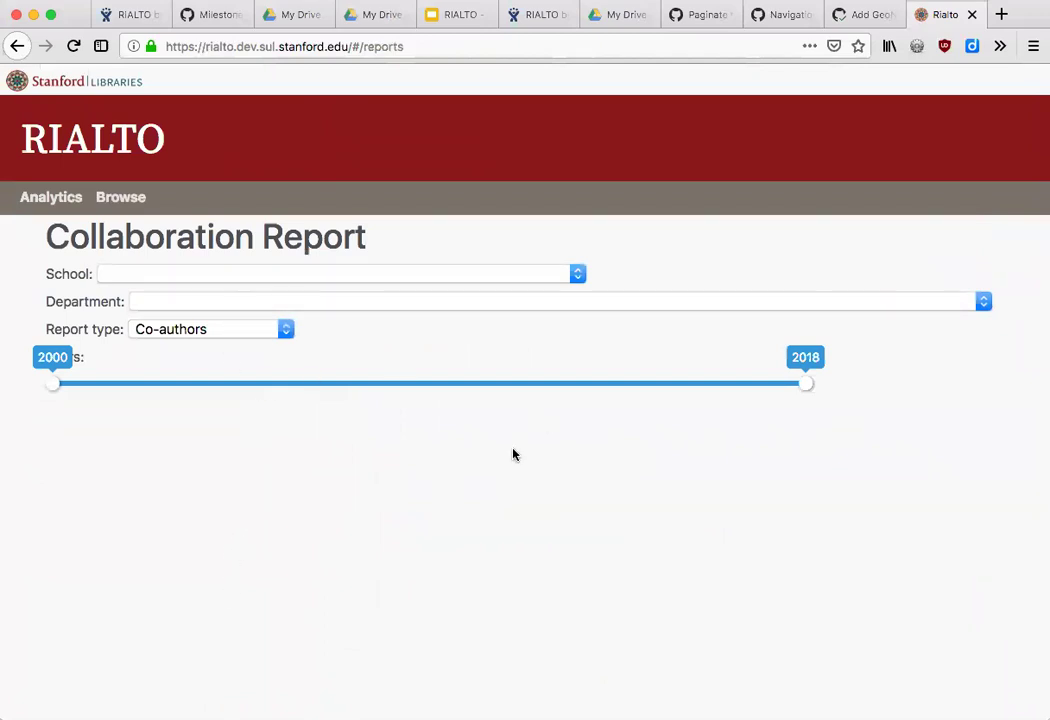
{"action": "left_click", "coordinate": [223, 329]}
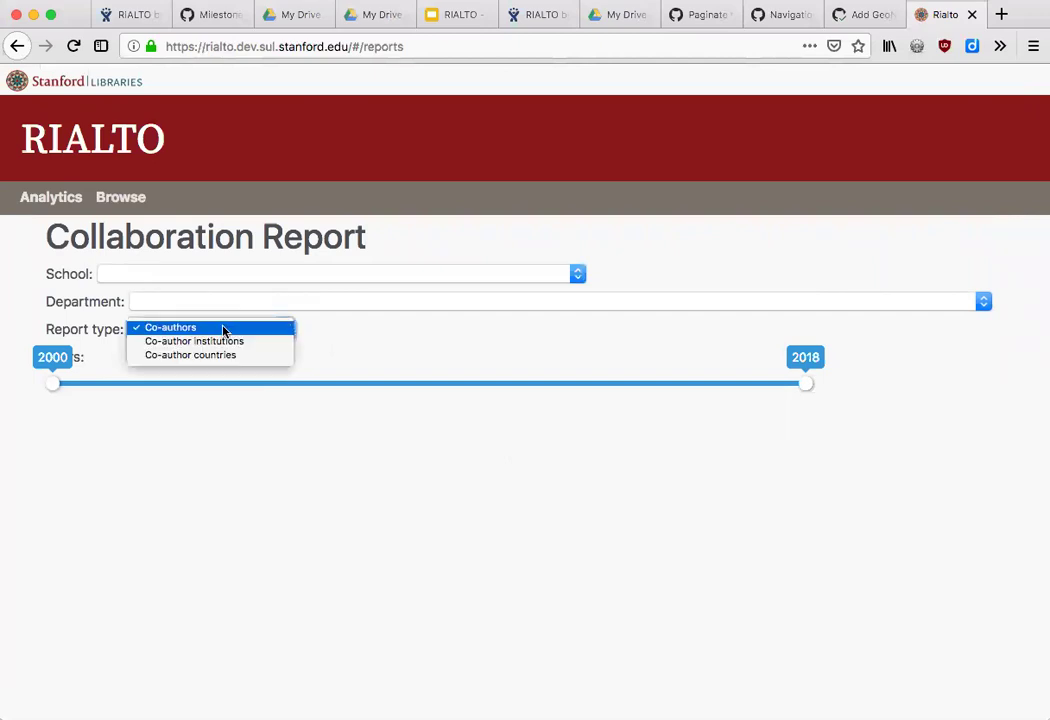
{"action": "left_click", "coordinate": [222, 357]}
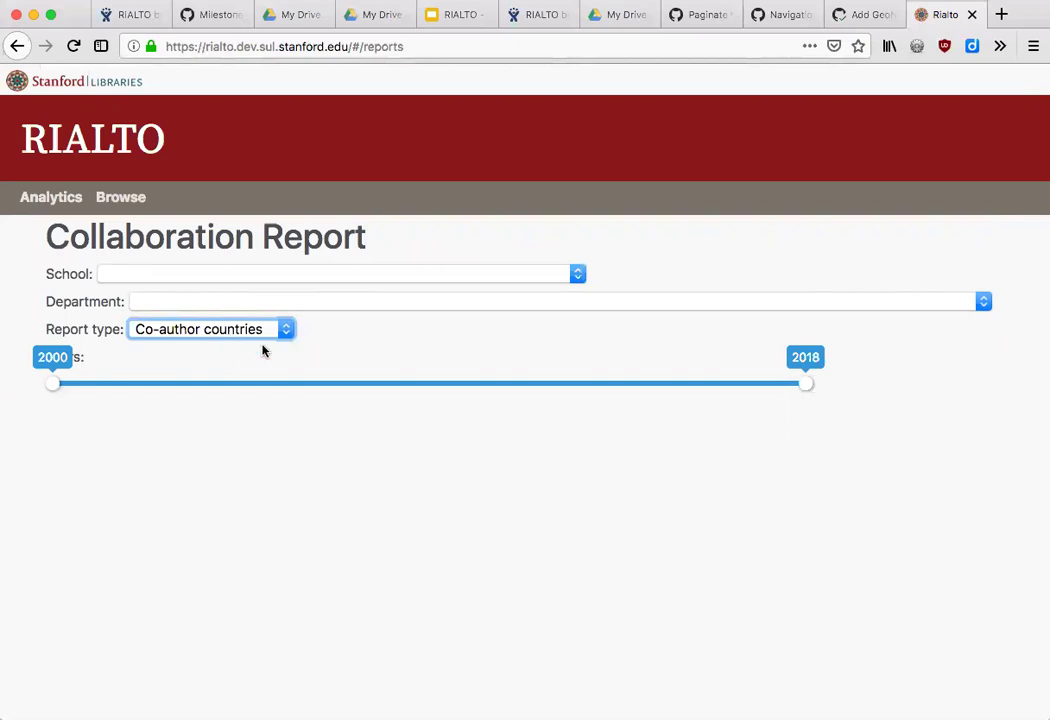
Run the collaboration report for the Graduate School of Business and review its world map and co-author country table
{"action": "left_click", "coordinate": [269, 278]}
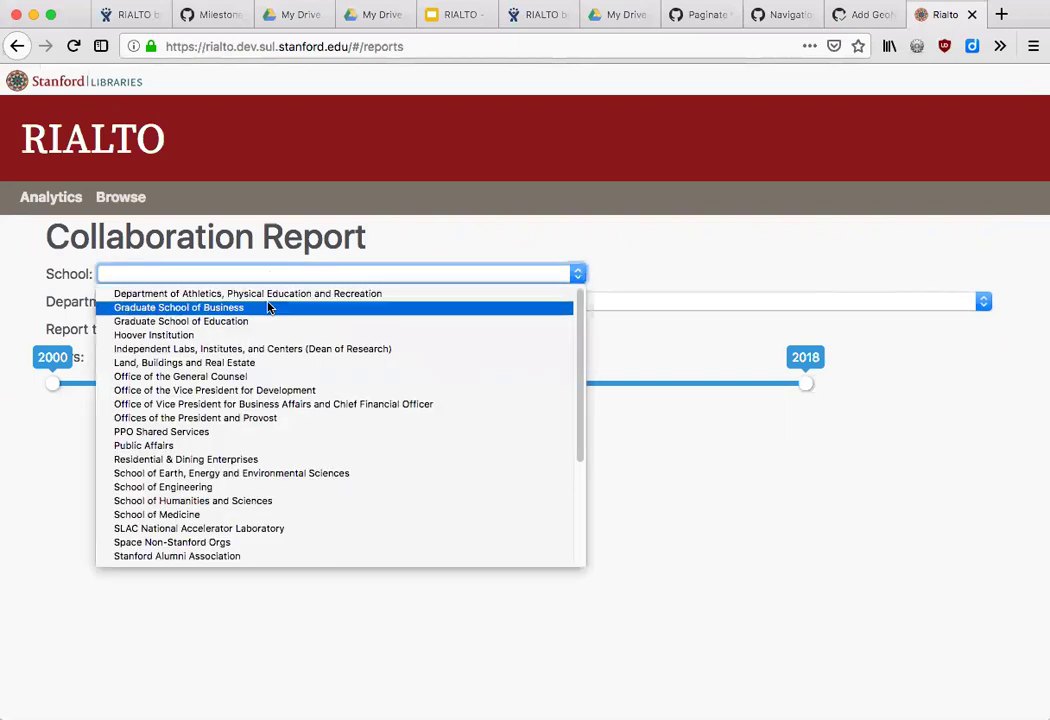
{"action": "left_click", "coordinate": [269, 308]}
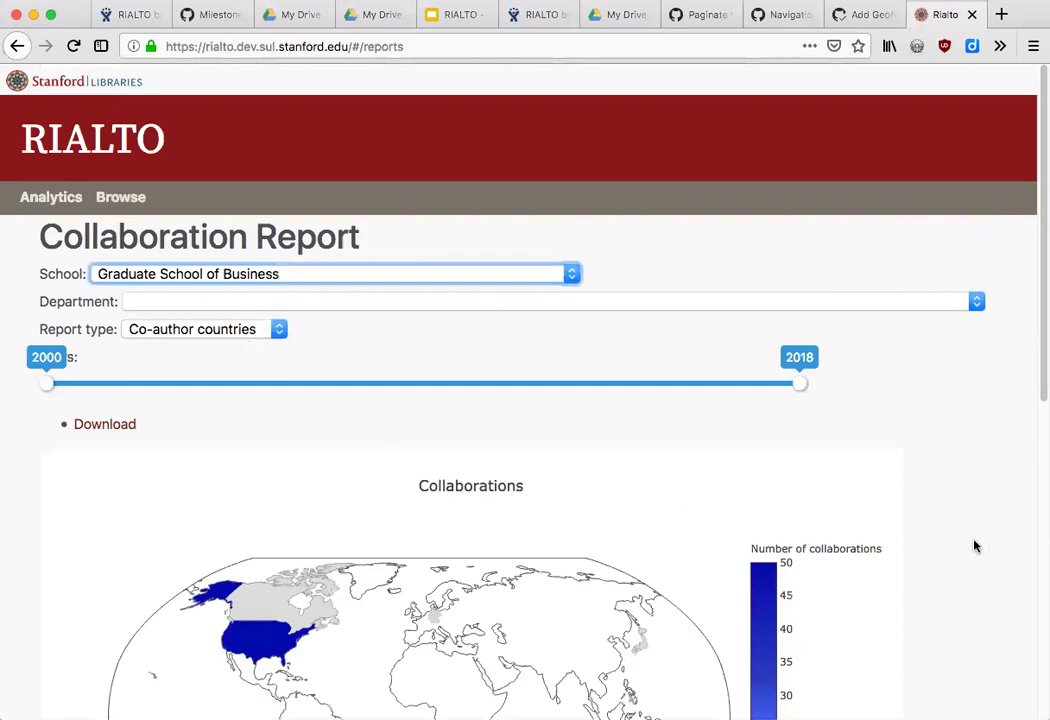
{"action": "left_click_drag", "start_coordinate": [1038, 368], "coordinate": [1012, 696]}
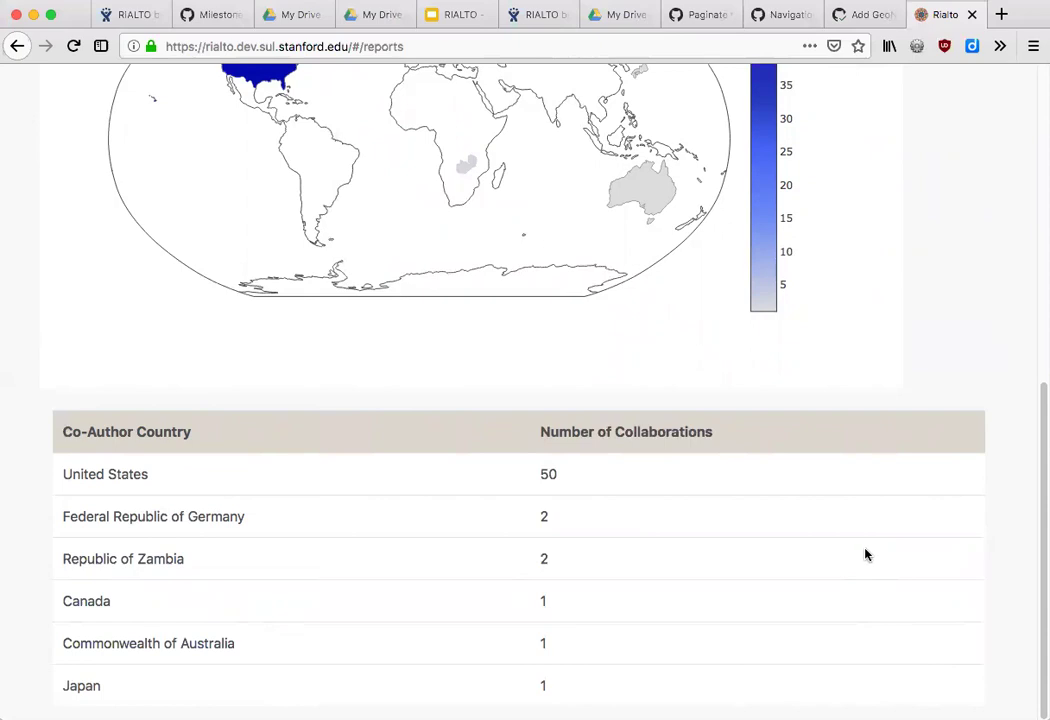
{"action": "left_click_drag", "start_coordinate": [1040, 541], "coordinate": [446, 221]}
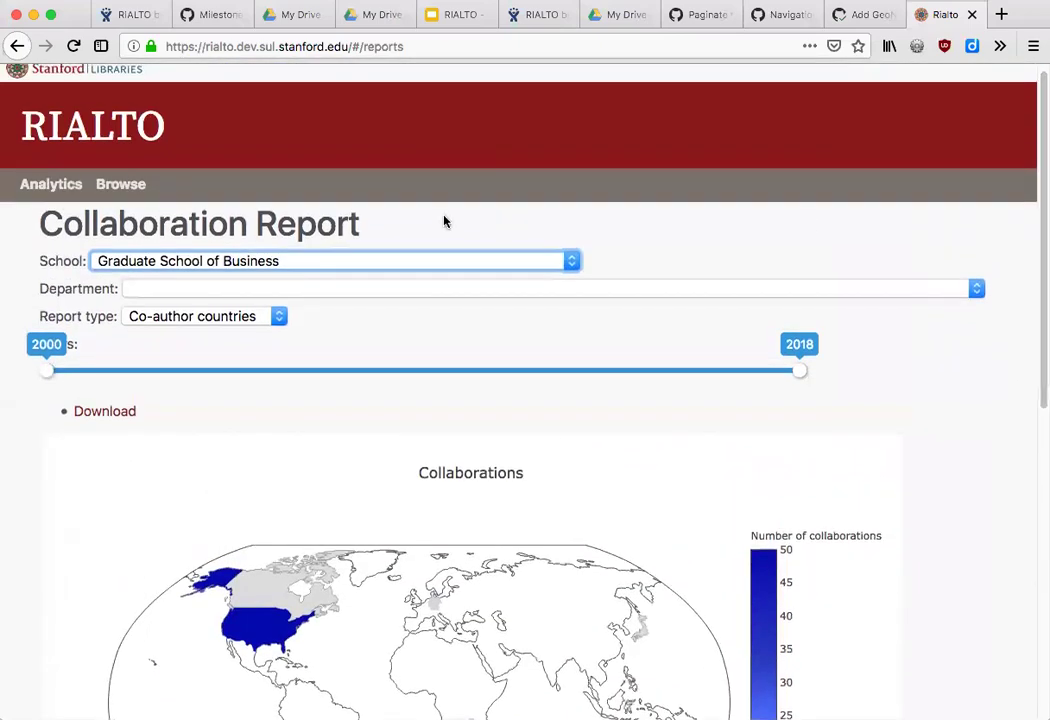
Run the co-author countries report for the School of Engineering and review its country table and world map
{"action": "left_click", "coordinate": [307, 258]}
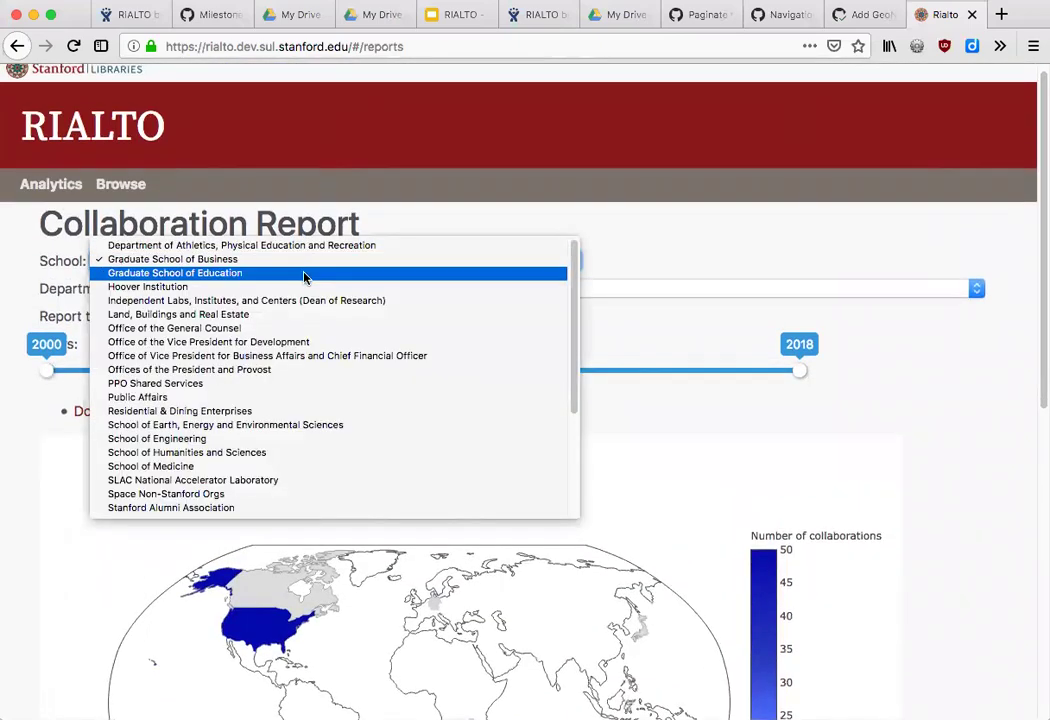
{"action": "left_click", "coordinate": [297, 439]}
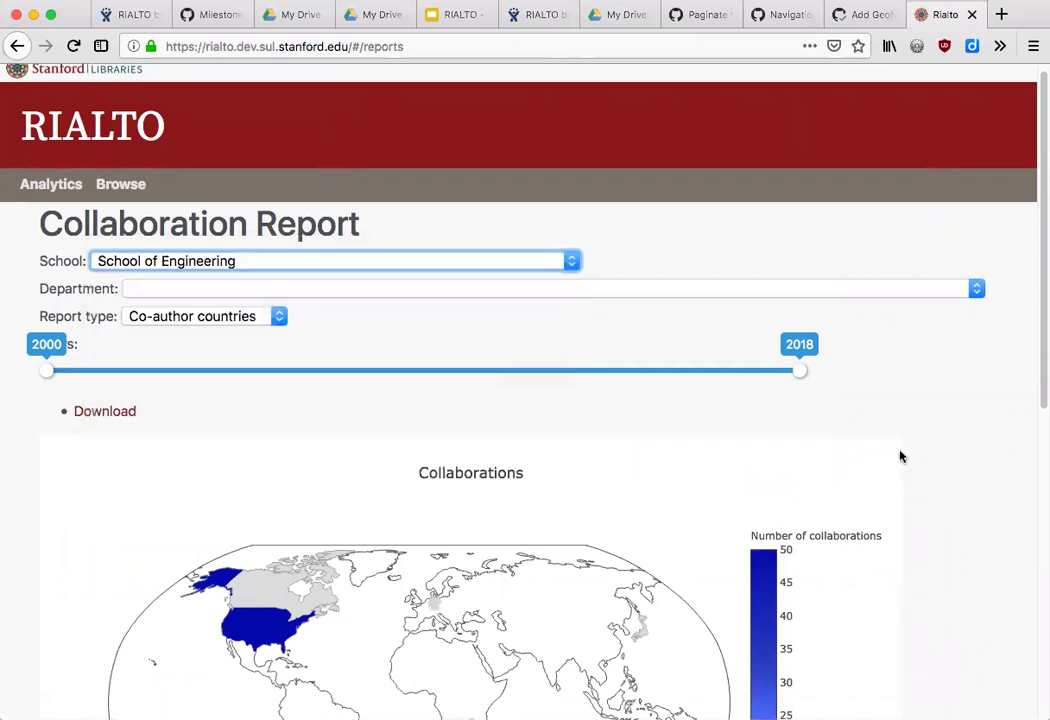
{"action": "left_click_drag", "start_coordinate": [1038, 224], "coordinate": [1027, 504]}
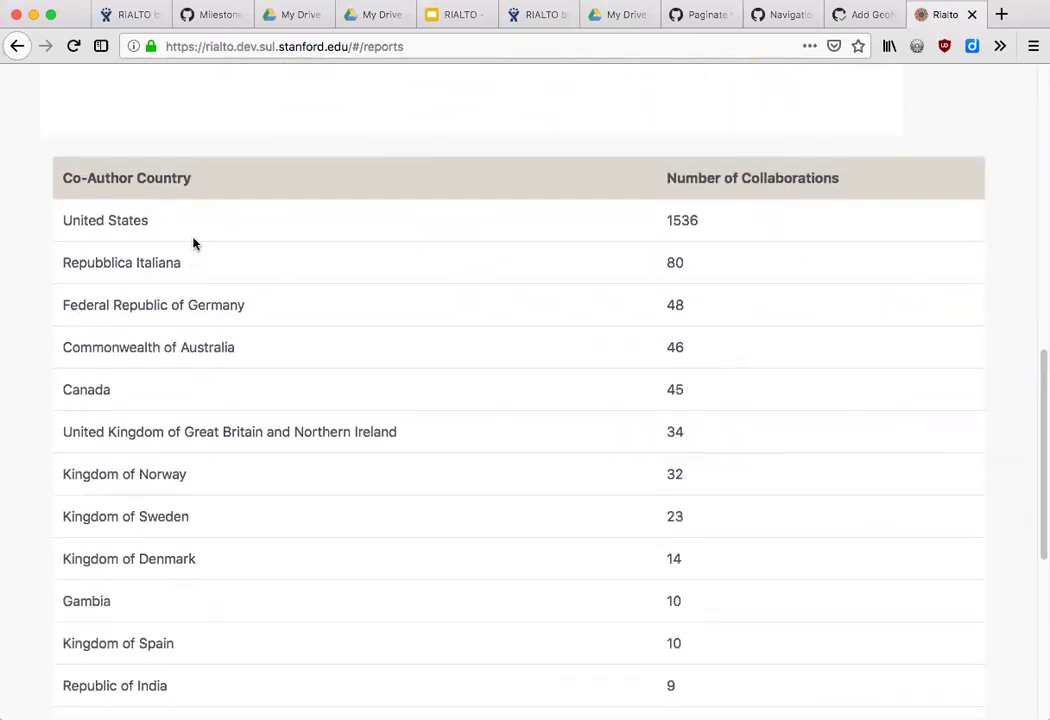
{"action": "left_click_drag", "start_coordinate": [1038, 375], "coordinate": [1038, 407]}
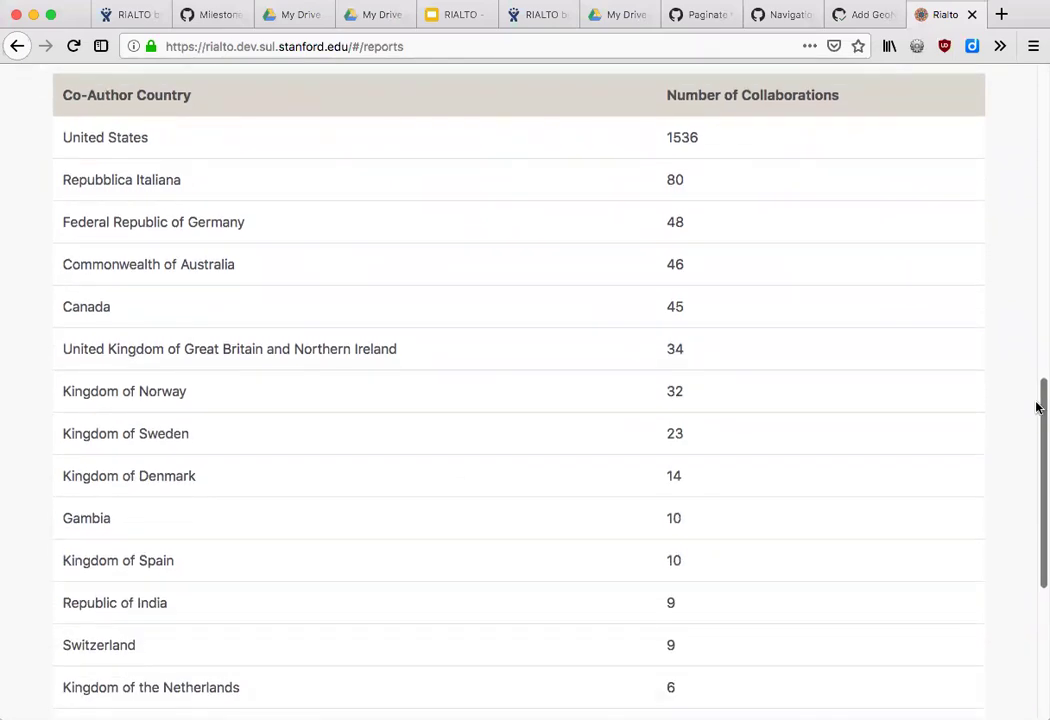
{"action": "left_click_drag", "start_coordinate": [1037, 407], "coordinate": [1040, 100]}
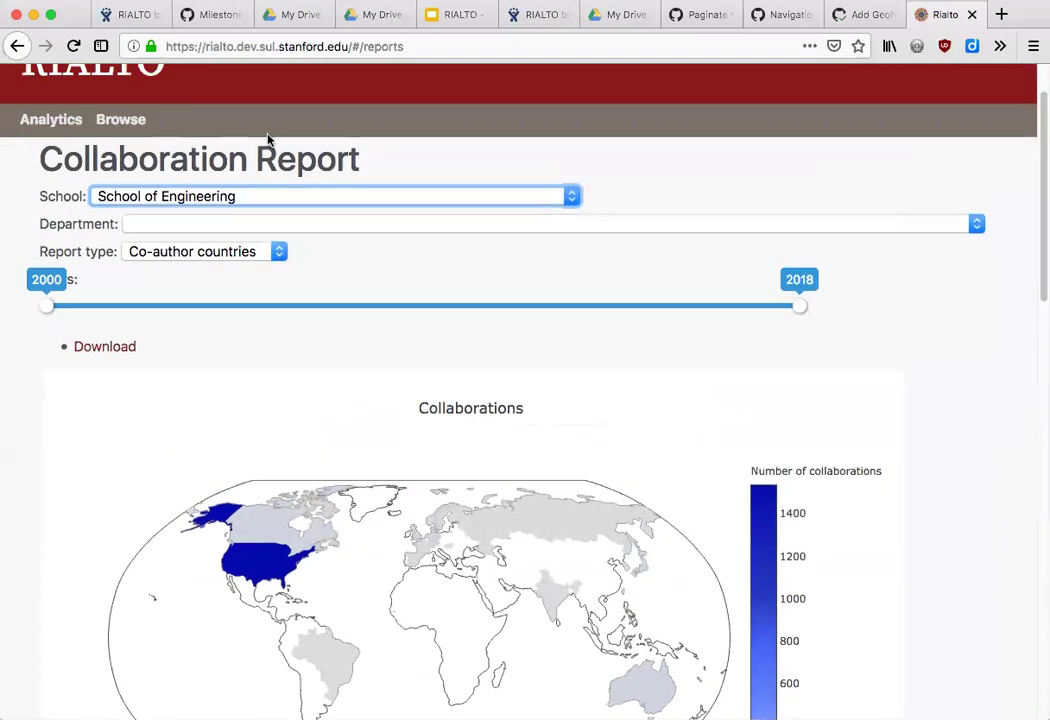
Change the report type to Co-author institutions, skim the institution table and view the available departments without choosing one
{"action": "left_click", "coordinate": [166, 251]}
{"action": "left_click", "coordinate": [171, 237]}
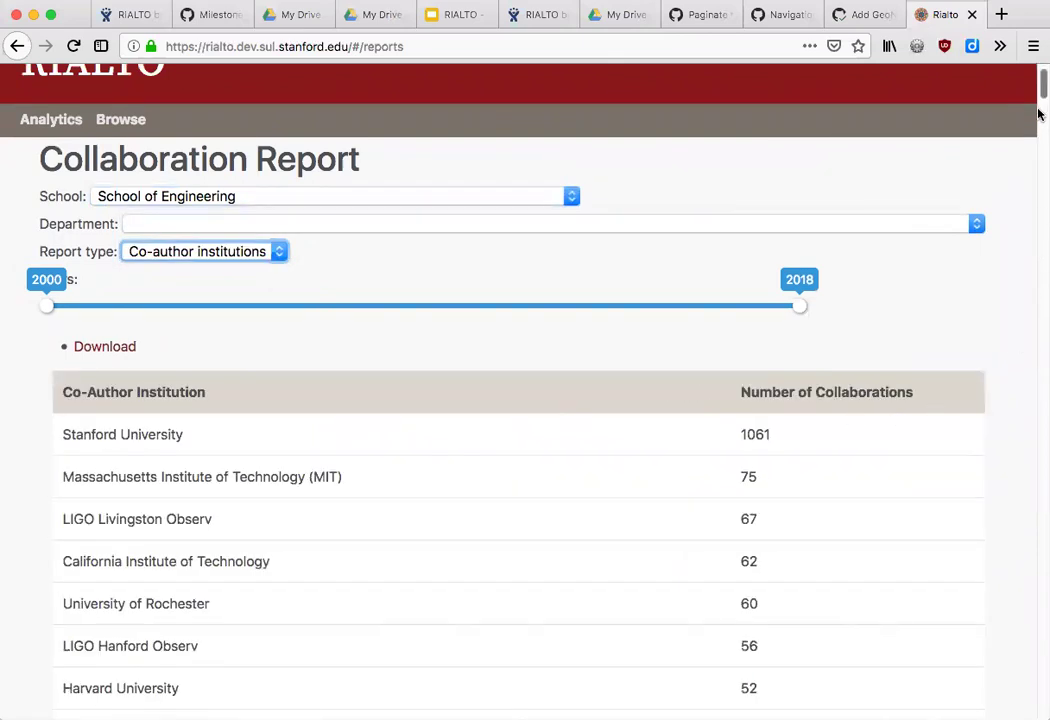
{"action": "scroll", "coordinate": [1038, 110], "scroll_direction": "down", "scroll_amount": 3}
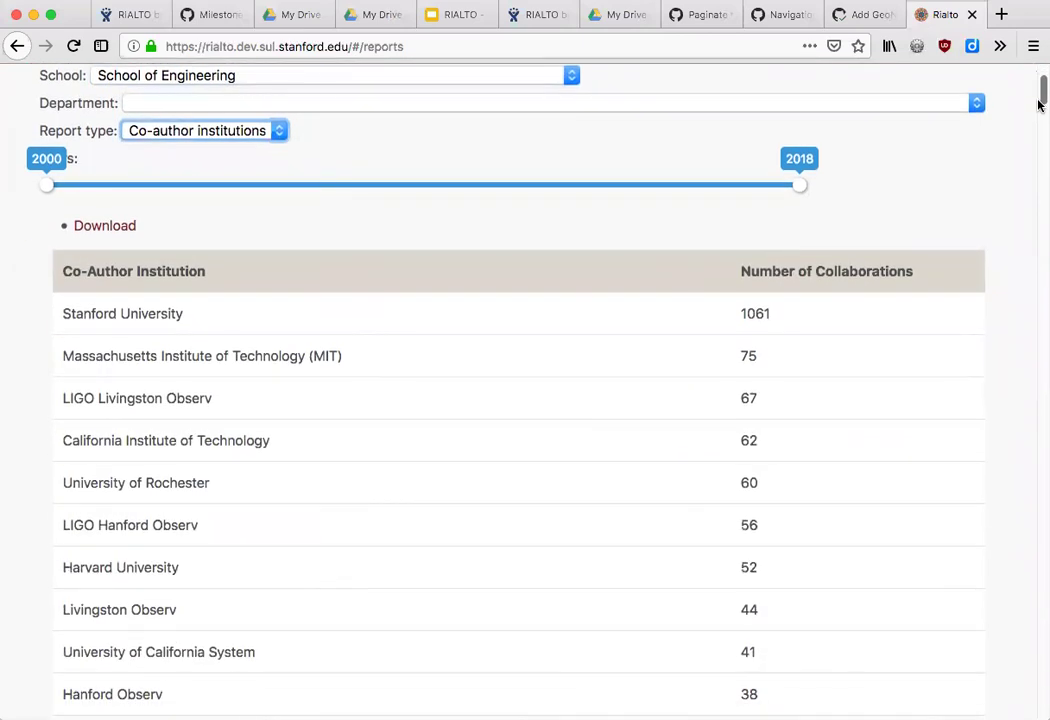
{"action": "scroll", "coordinate": [1038, 105], "scroll_direction": "down", "scroll_amount": 8}
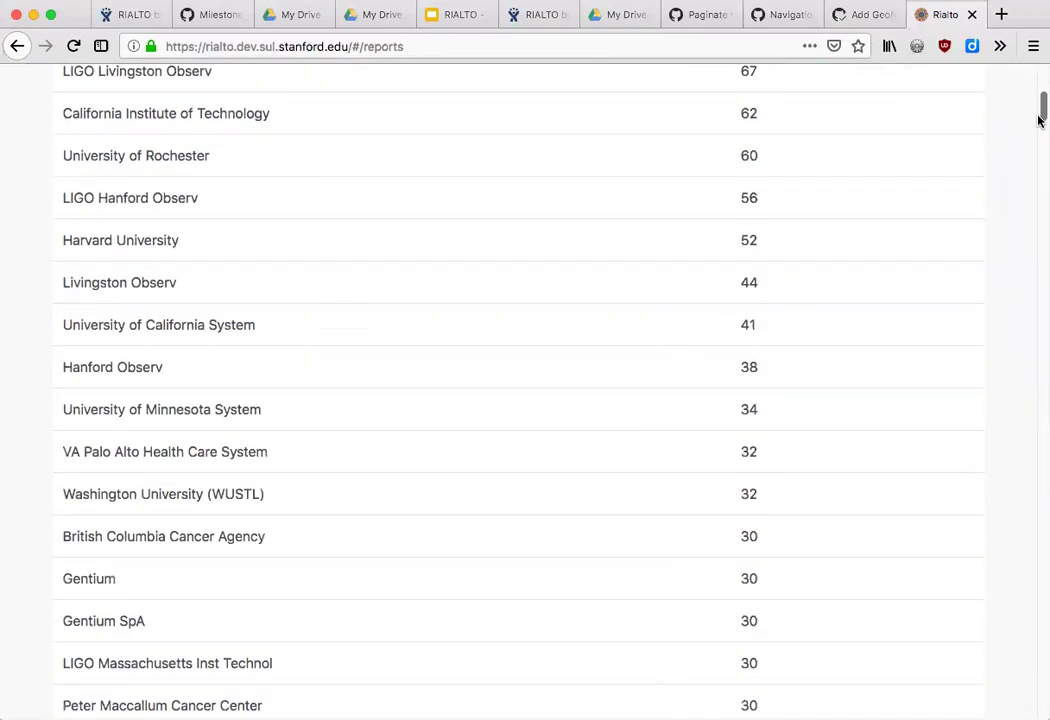
{"action": "scroll", "coordinate": [1038, 120], "scroll_direction": "up", "scroll_amount": 13}
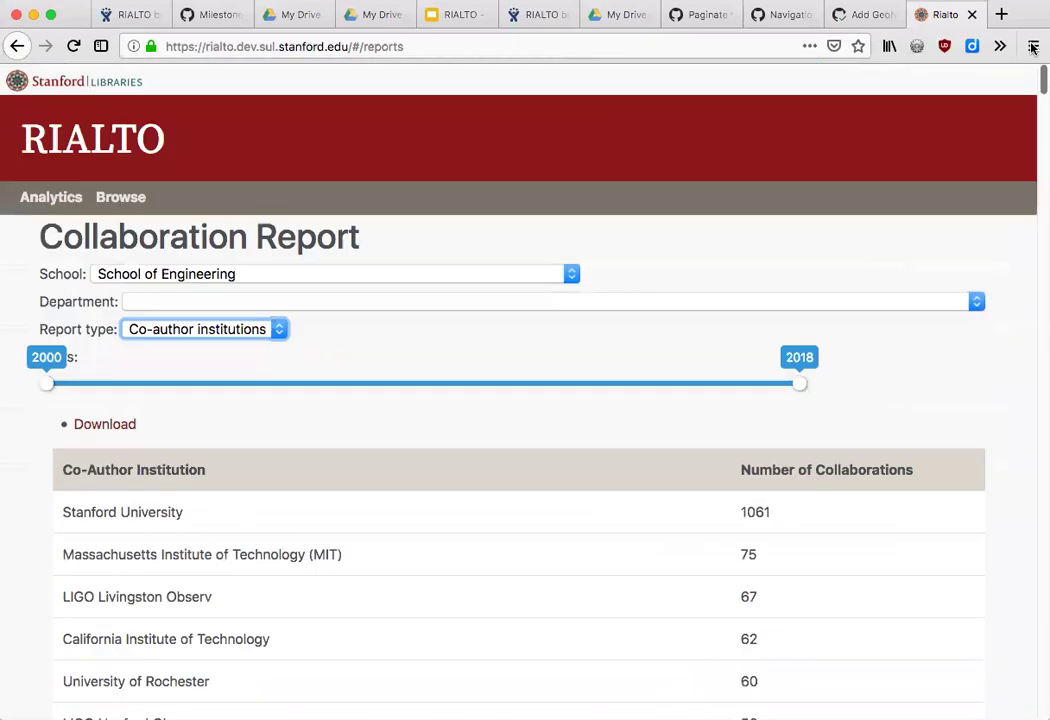
{"action": "left_click", "coordinate": [305, 303]}
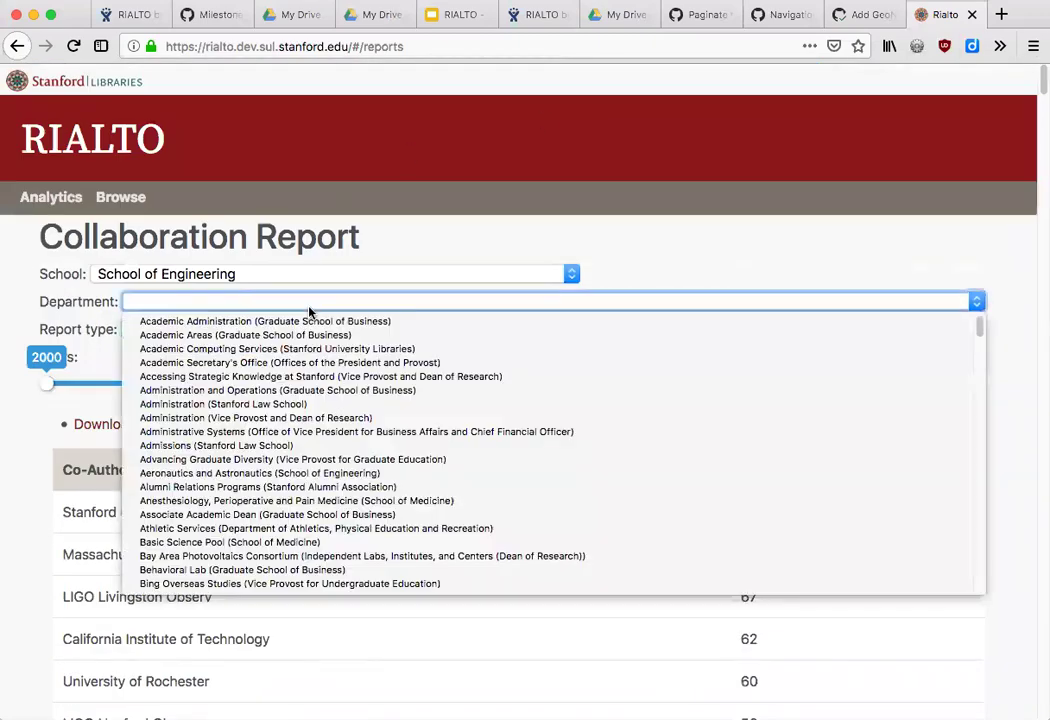
{"action": "left_click", "coordinate": [615, 233]}
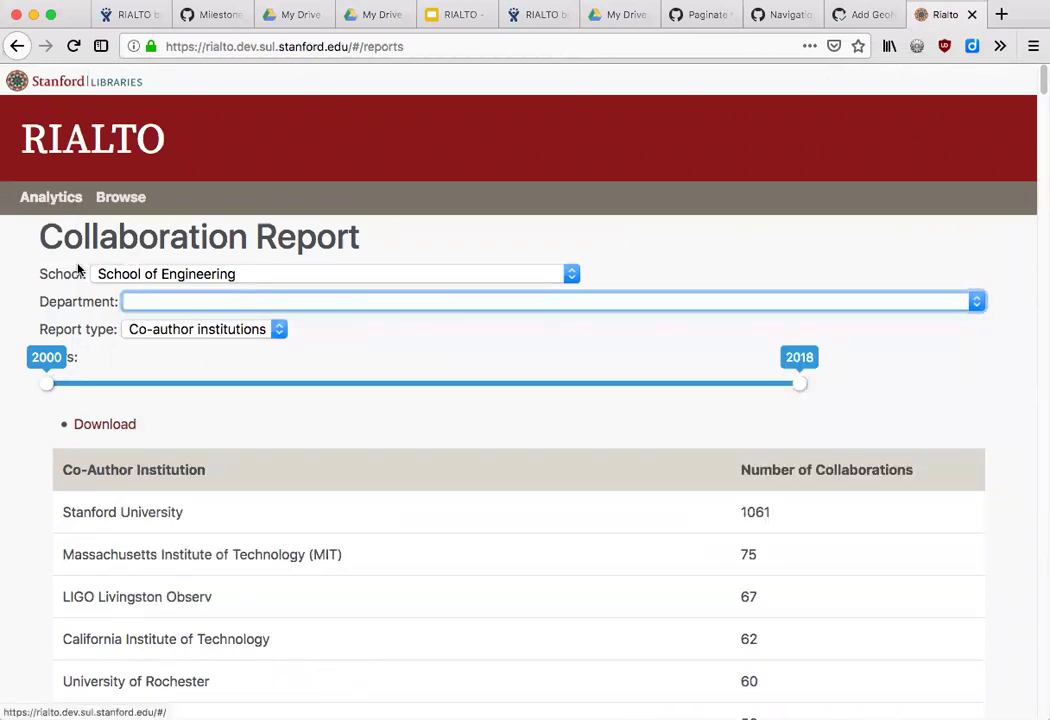
Open the research trends by topic report from the analytics page, run it for the Graduate School of Education and review the concepts by year
{"action": "left_click", "coordinate": [60, 197]}
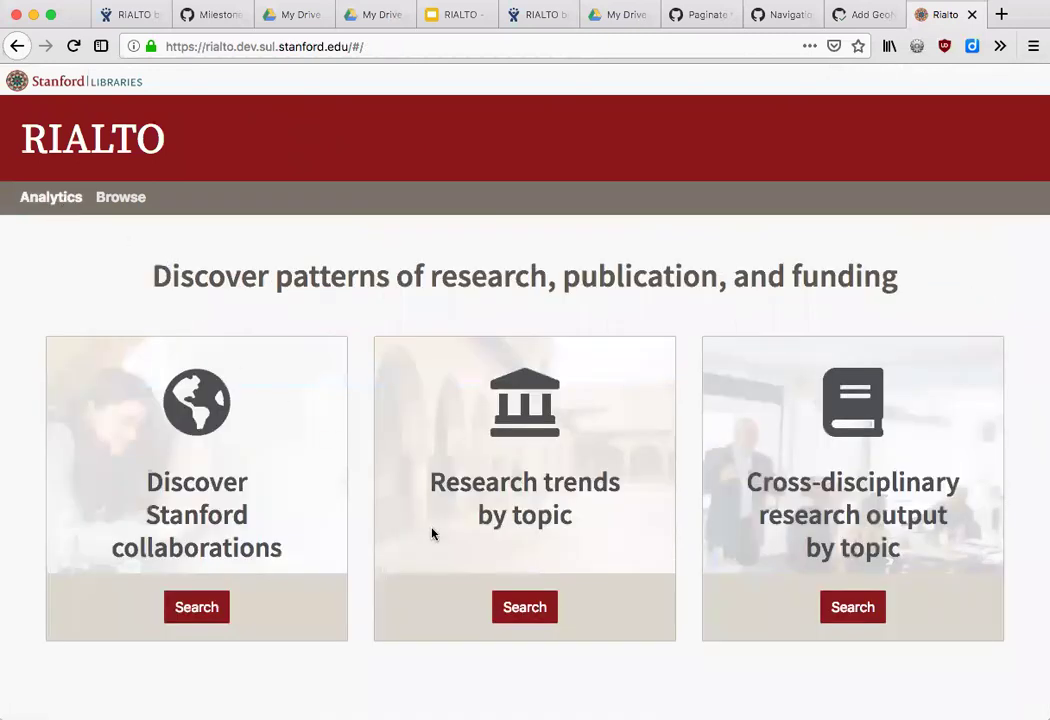
{"action": "left_click", "coordinate": [516, 608]}
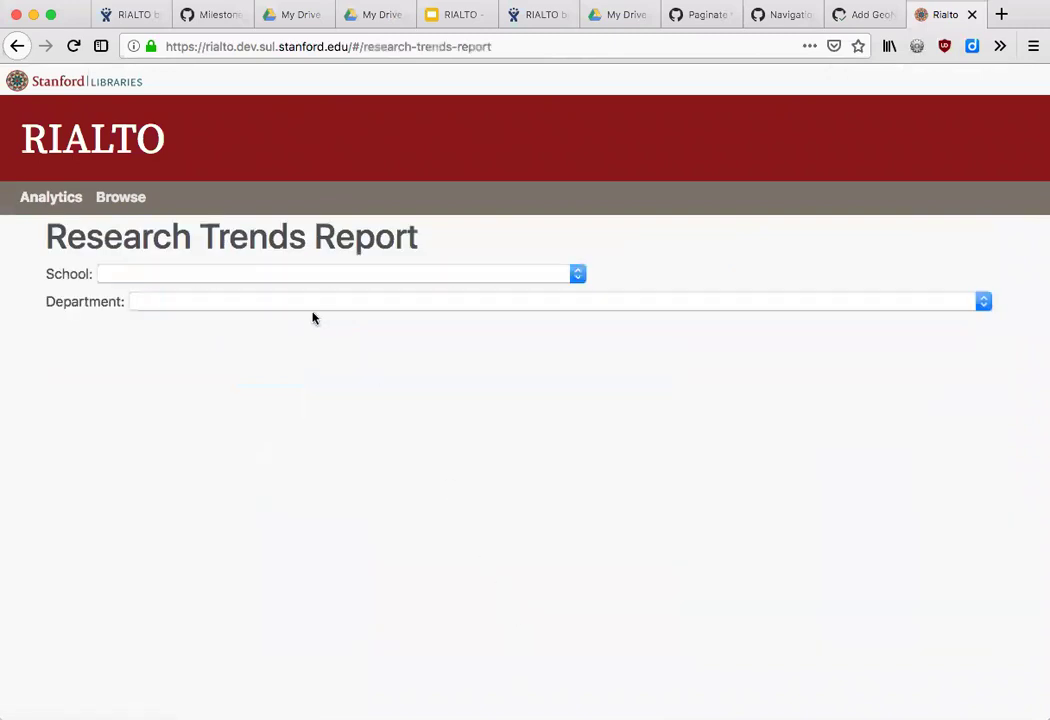
{"action": "left_click", "coordinate": [279, 273]}
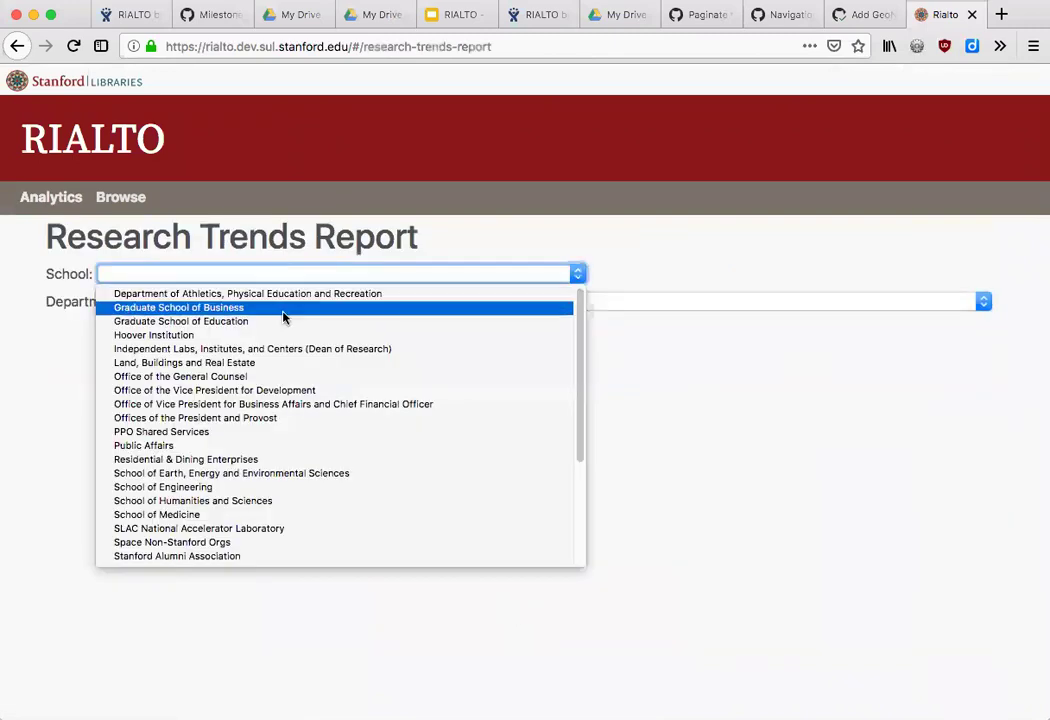
{"action": "left_click", "coordinate": [286, 321]}
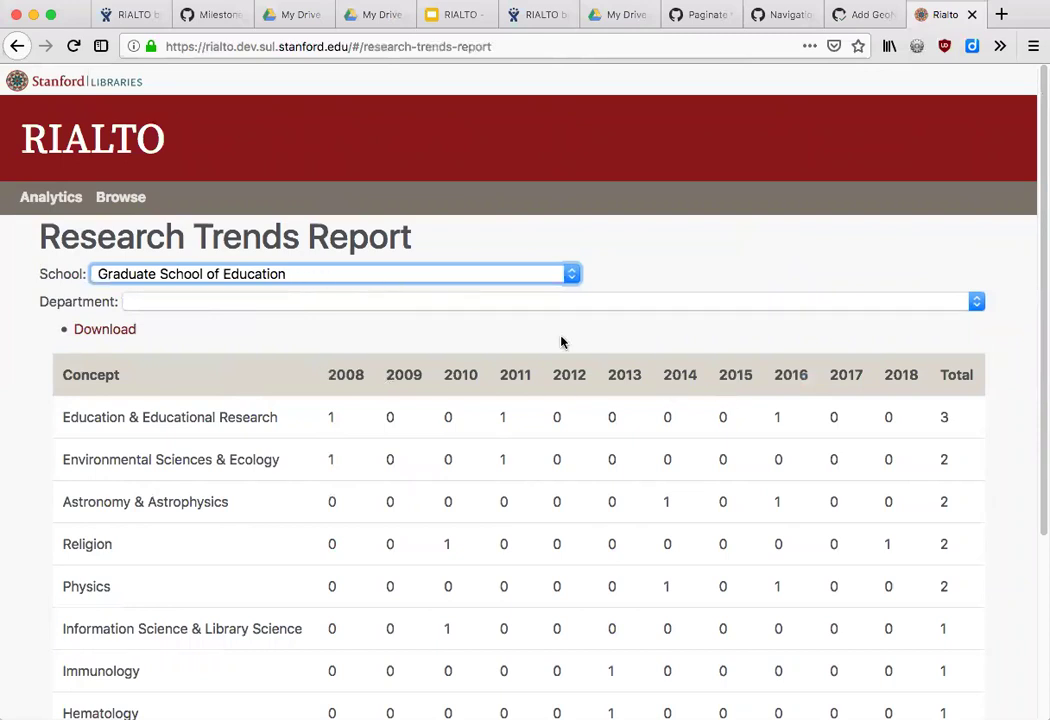
{"action": "left_click_drag", "start_coordinate": [1038, 335], "coordinate": [1038, 397]}
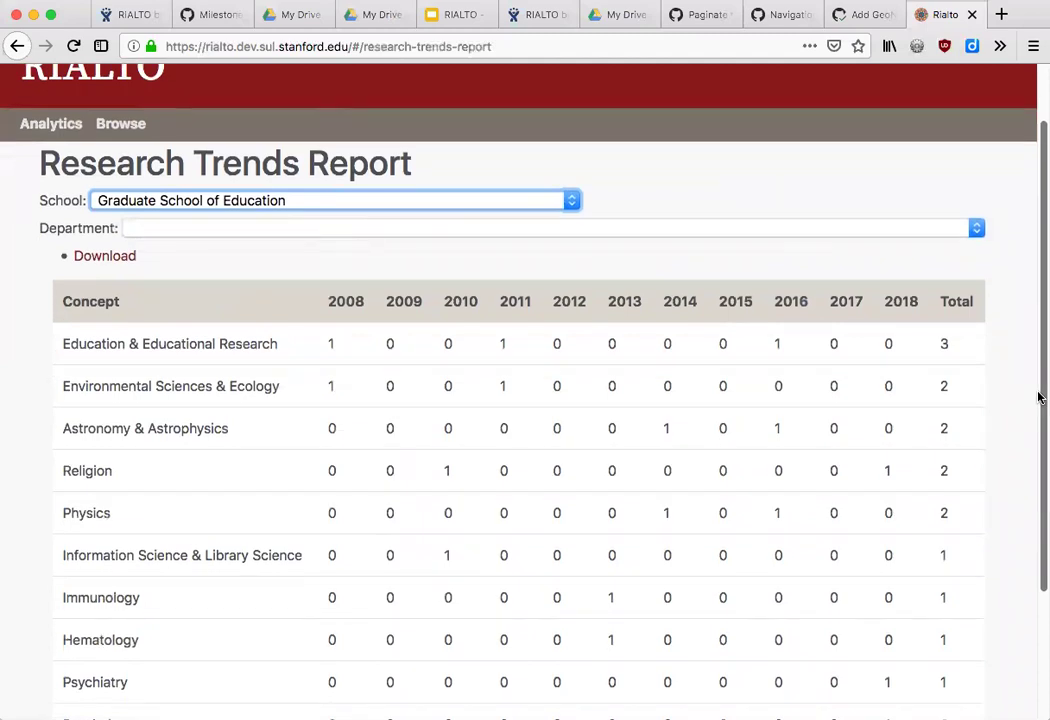
{"action": "left_click_drag", "start_coordinate": [1038, 397], "coordinate": [417, 253]}
Switch the research trends report to the School of Engineering and review its yearly concept table
{"action": "left_click", "coordinate": [417, 270]}
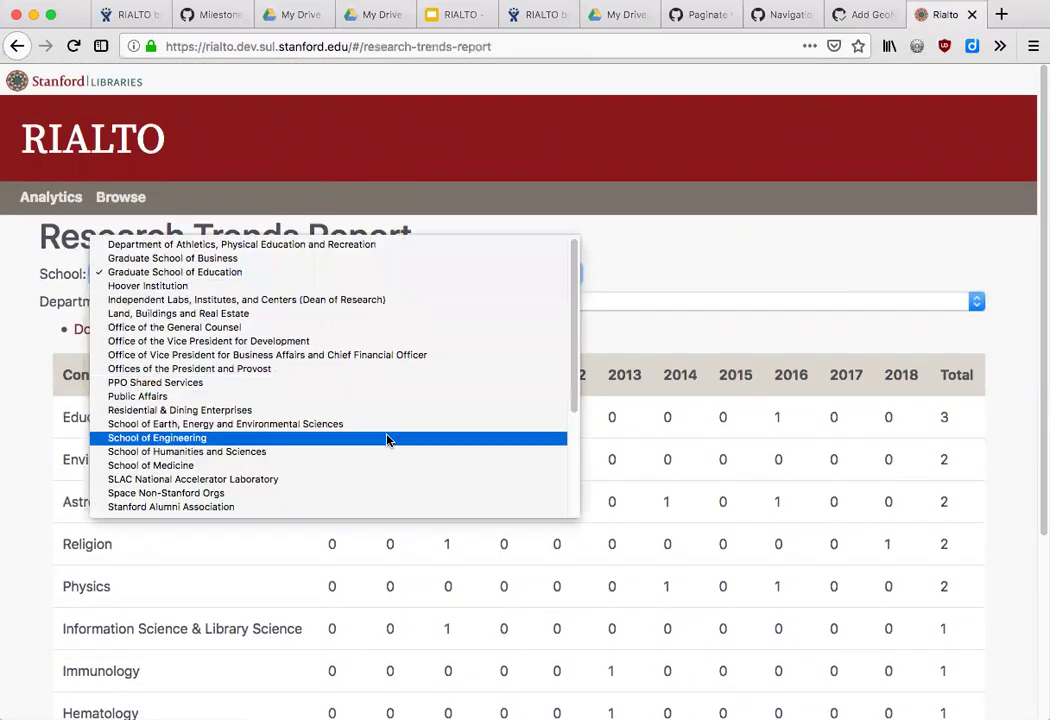
{"action": "left_click", "coordinate": [320, 437]}
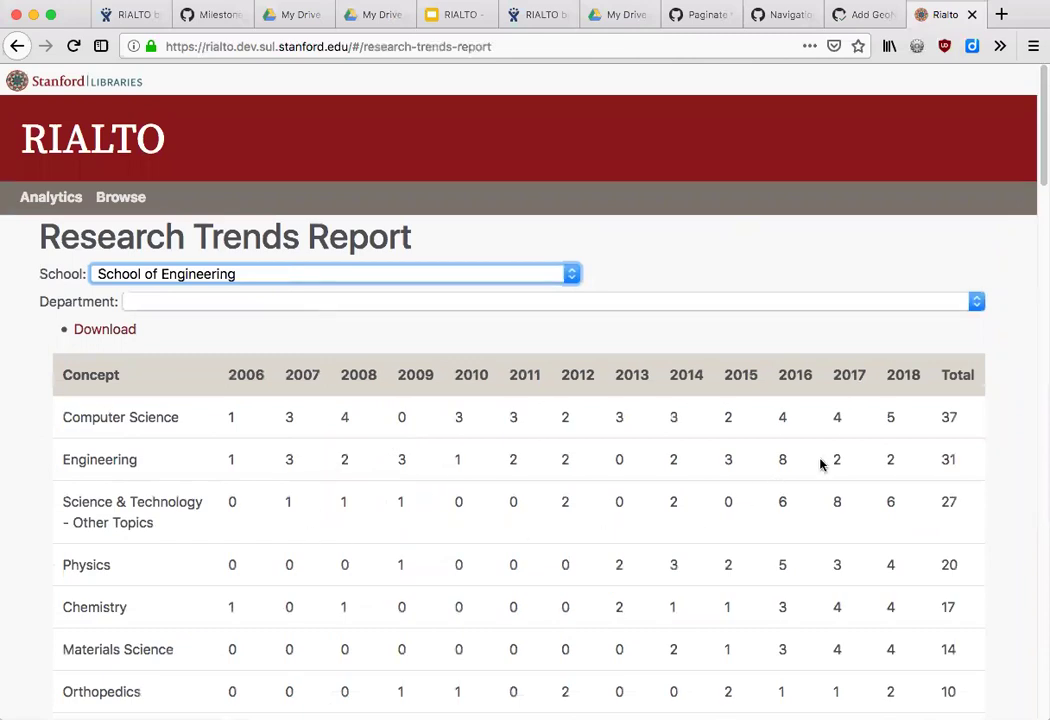
{"action": "left_click_drag", "start_coordinate": [1042, 157], "coordinate": [1038, 122]}
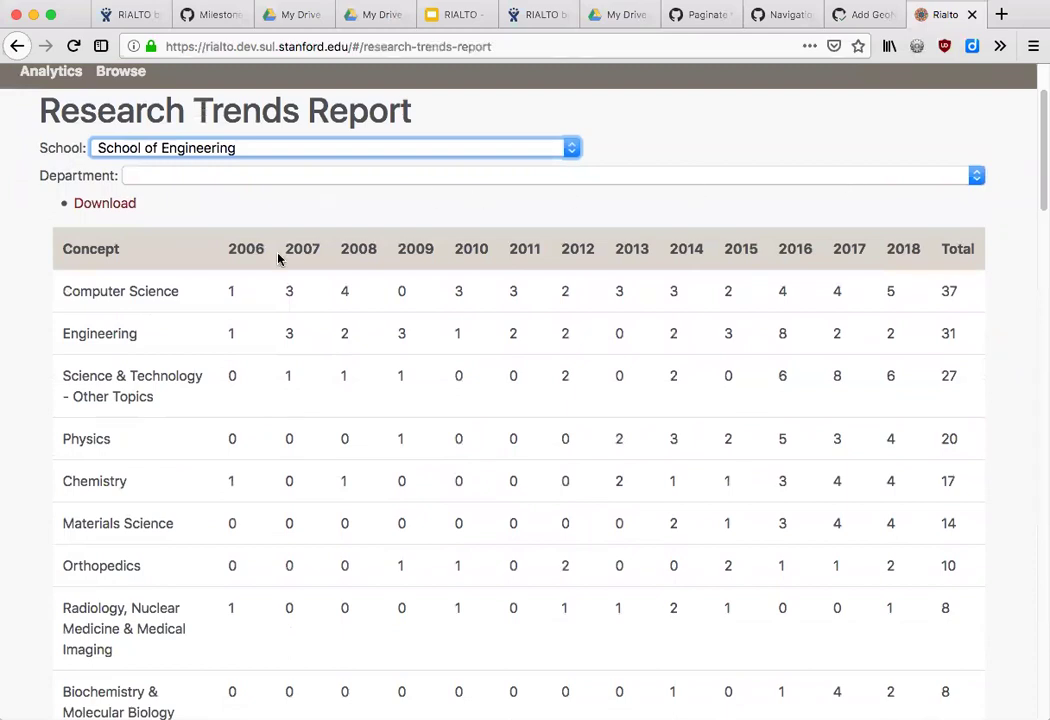
{"action": "mouse_move", "coordinate": [1040, 192]}
{"action": "left_mouse_down"}
{"action": "mouse_move", "coordinate": [1040, 162]}
{"action": "mouse_move", "coordinate": [1040, 206]}
{"action": "left_mouse_up"}
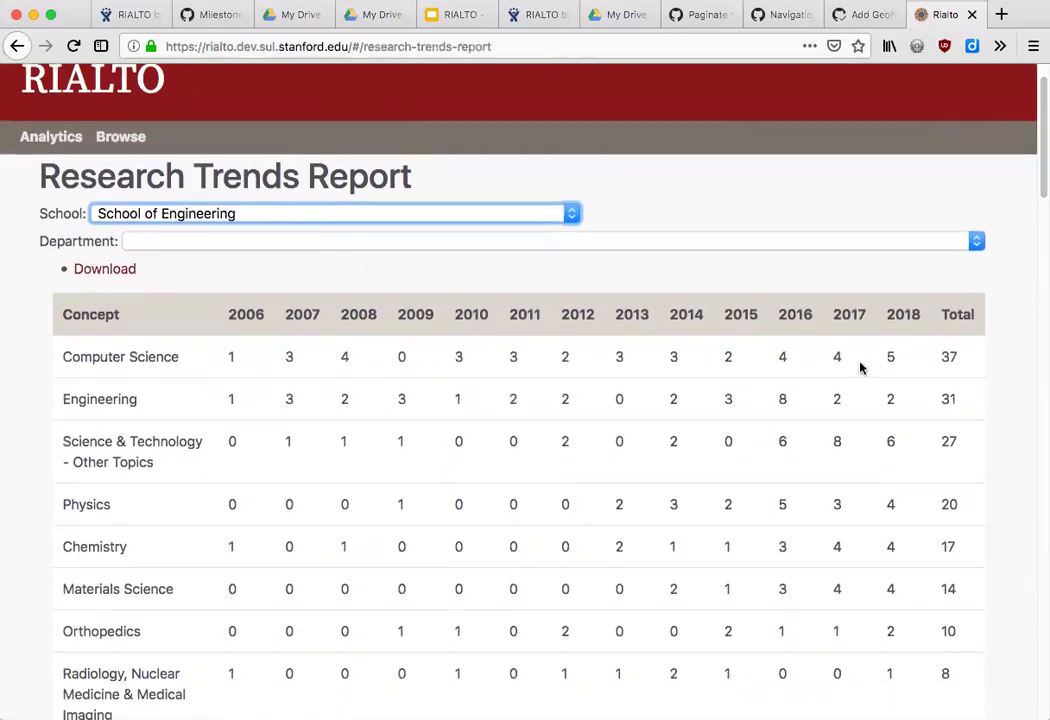
{"action": "left_click_drag", "start_coordinate": [1040, 140], "coordinate": [1035, 115]}
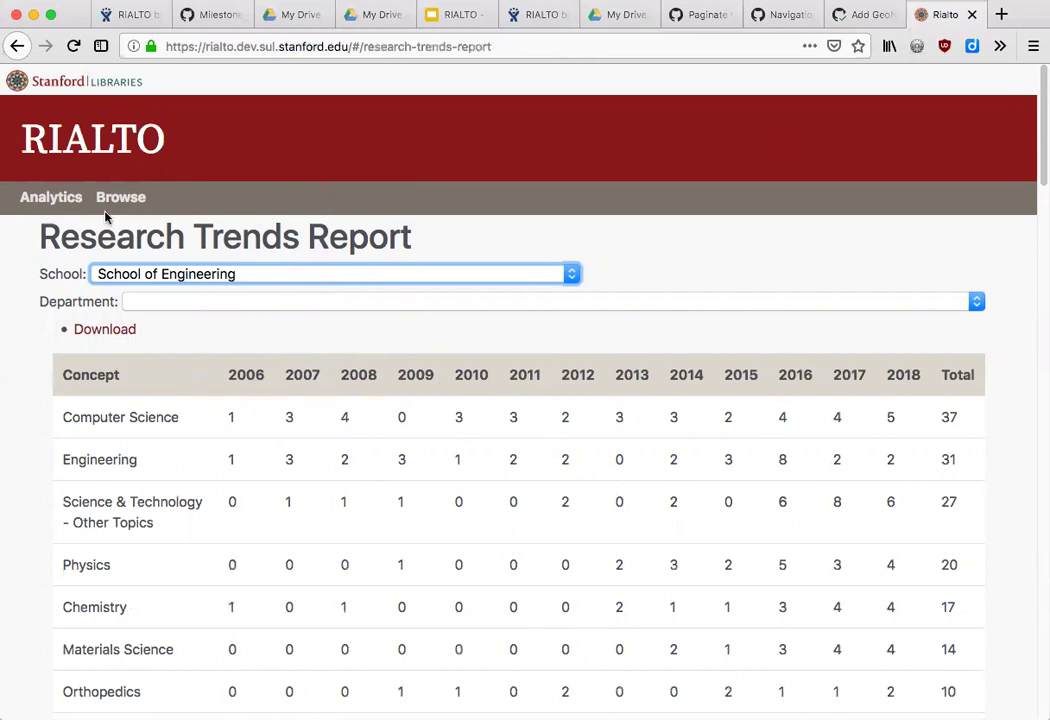
Open the cross-disciplinary research output report from the analytics page and run it for the concept Biophysics
{"action": "left_click", "coordinate": [55, 199]}
{"action": "left_click", "coordinate": [853, 609]}
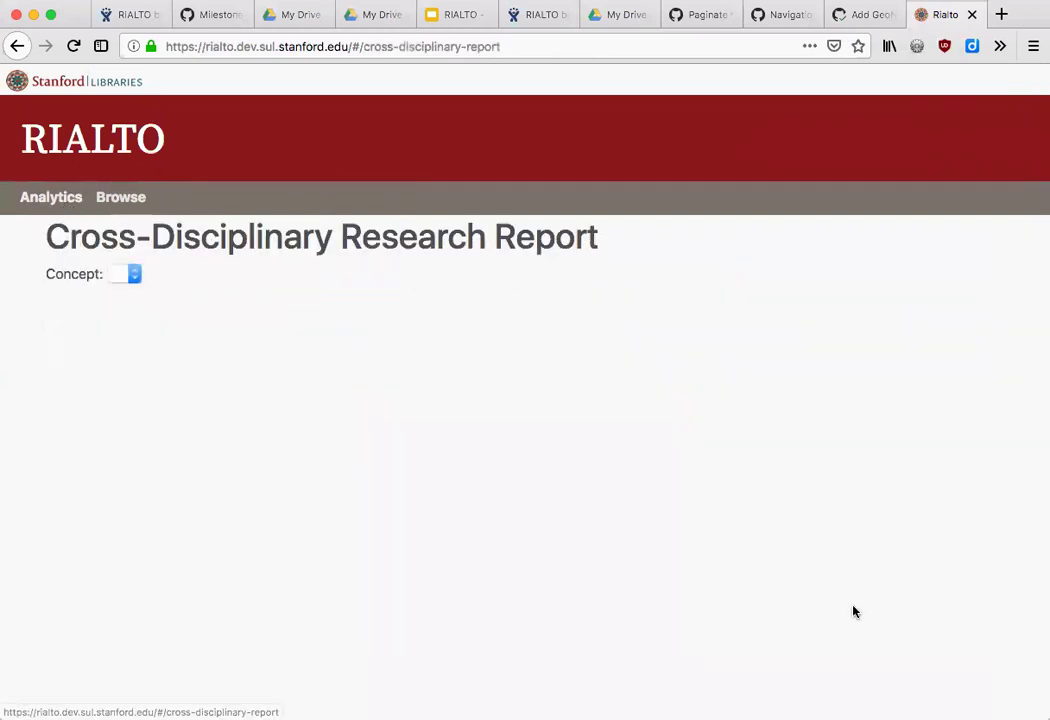
{"action": "left_click", "coordinate": [342, 275]}
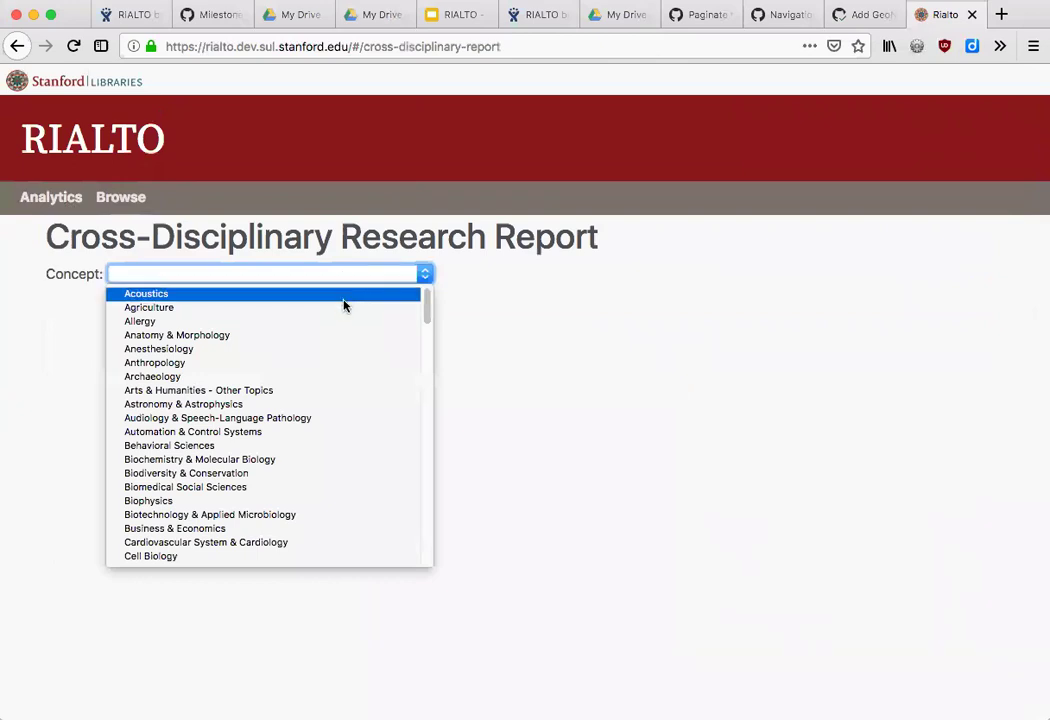
{"action": "left_click", "coordinate": [347, 500]}
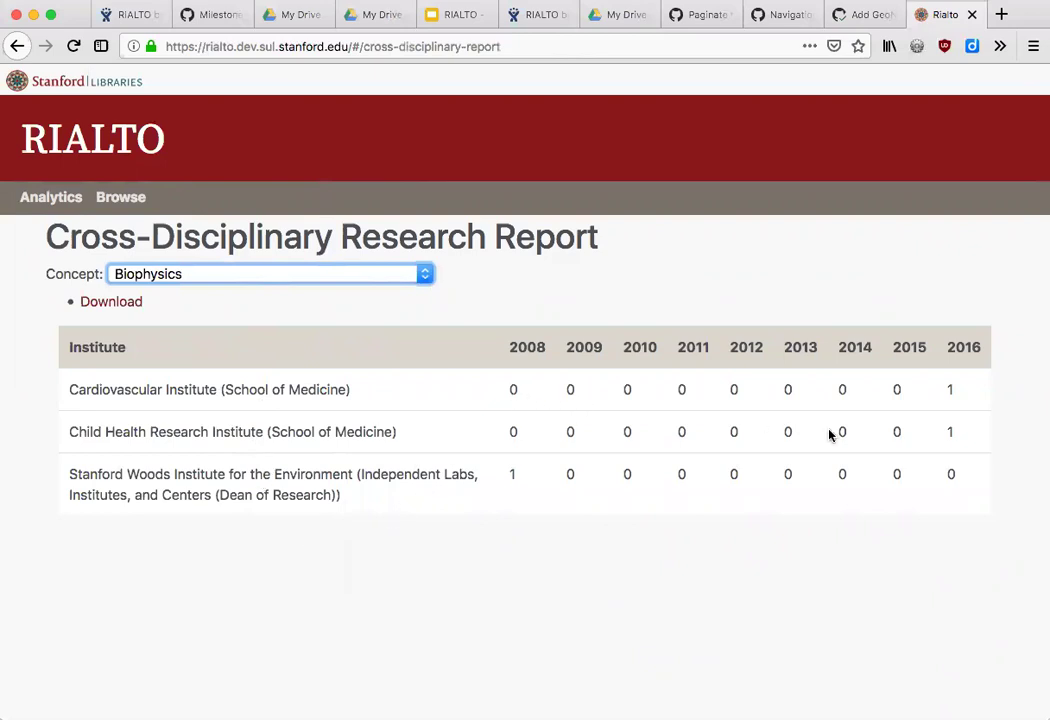
Browse the concept list, run the cross-disciplinary report for Computer Science and return to the analytics page
{"action": "left_click", "coordinate": [346, 278]}
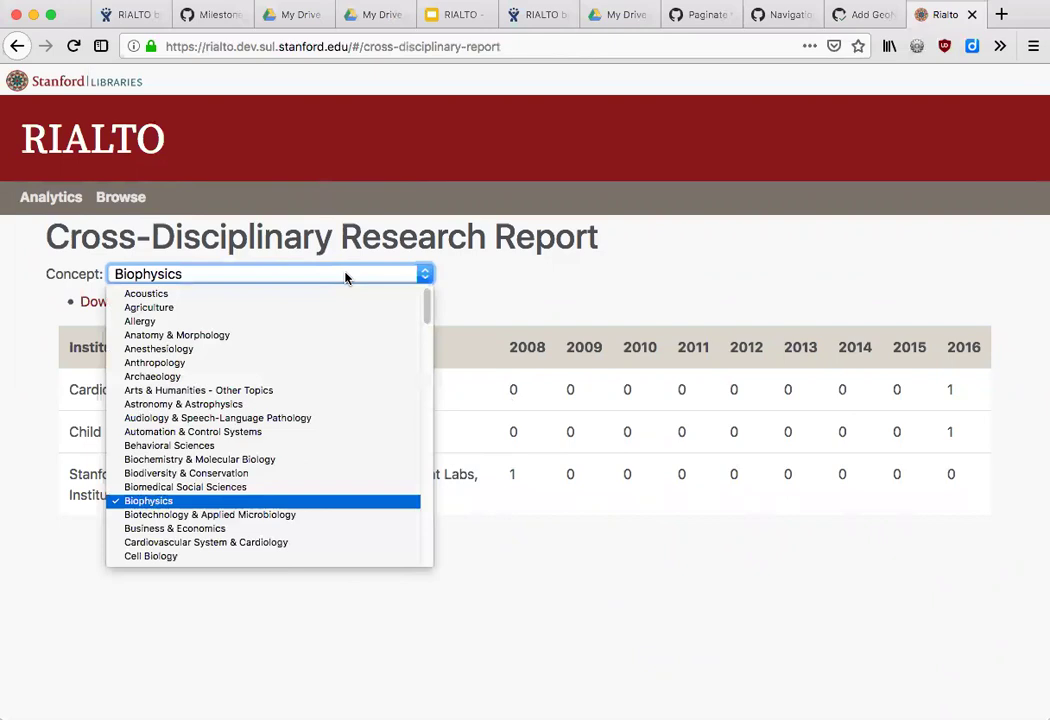
{"action": "scroll", "coordinate": [322, 520], "scroll_direction": "down", "scroll_amount": 8}
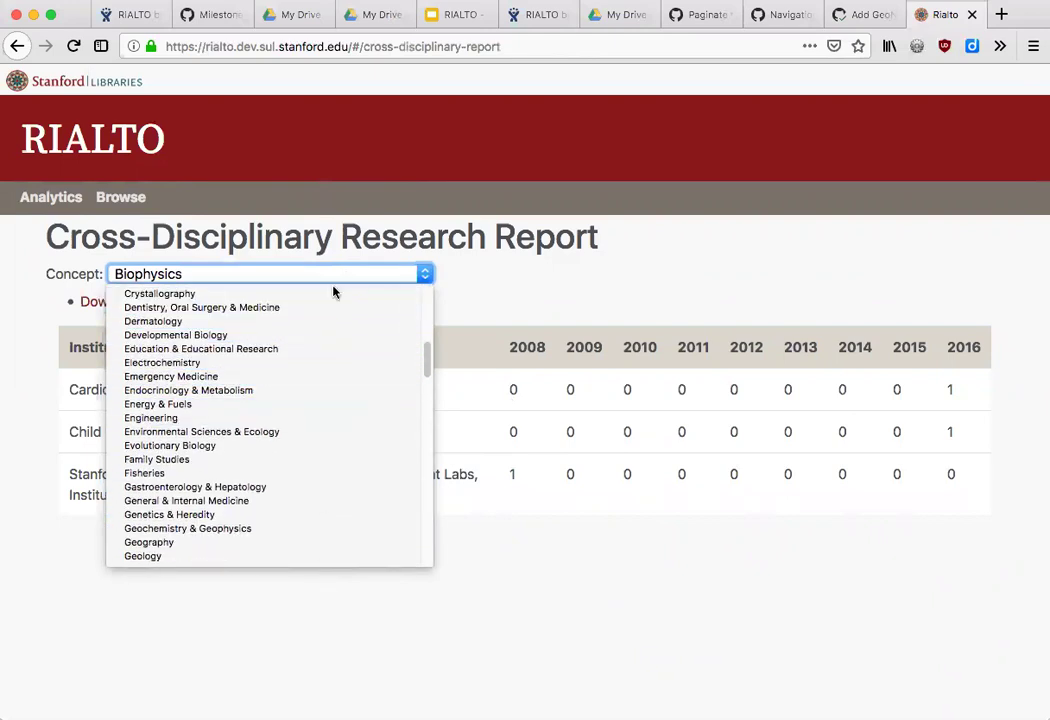
{"action": "scroll", "coordinate": [334, 291], "scroll_direction": "up", "scroll_amount": 5}
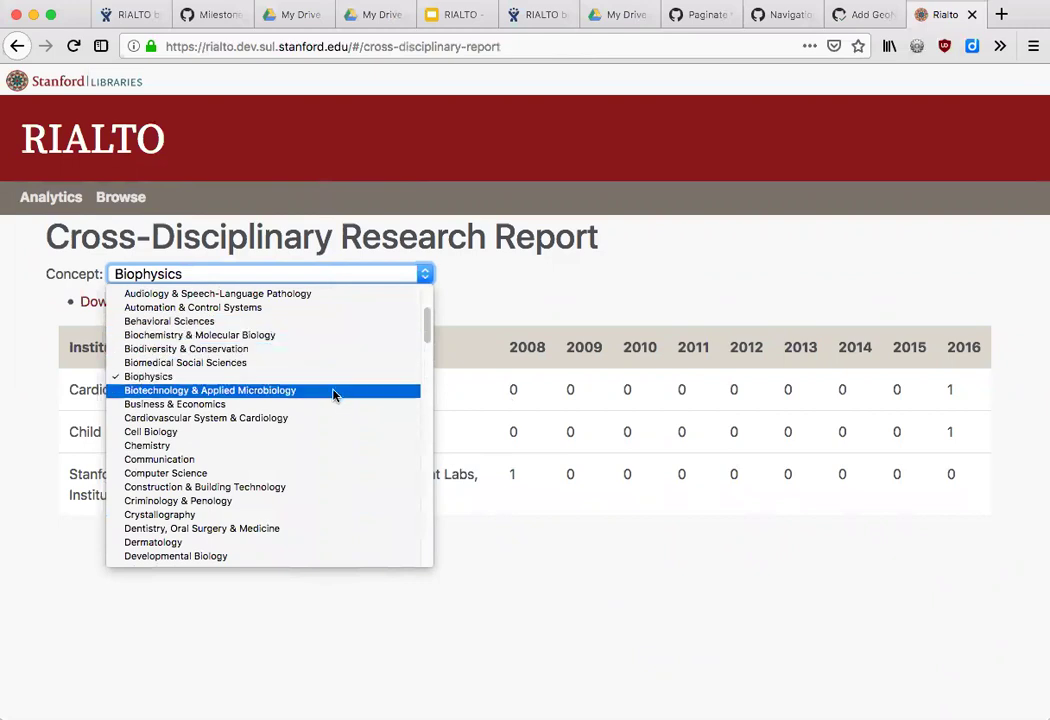
{"action": "left_click", "coordinate": [347, 473]}
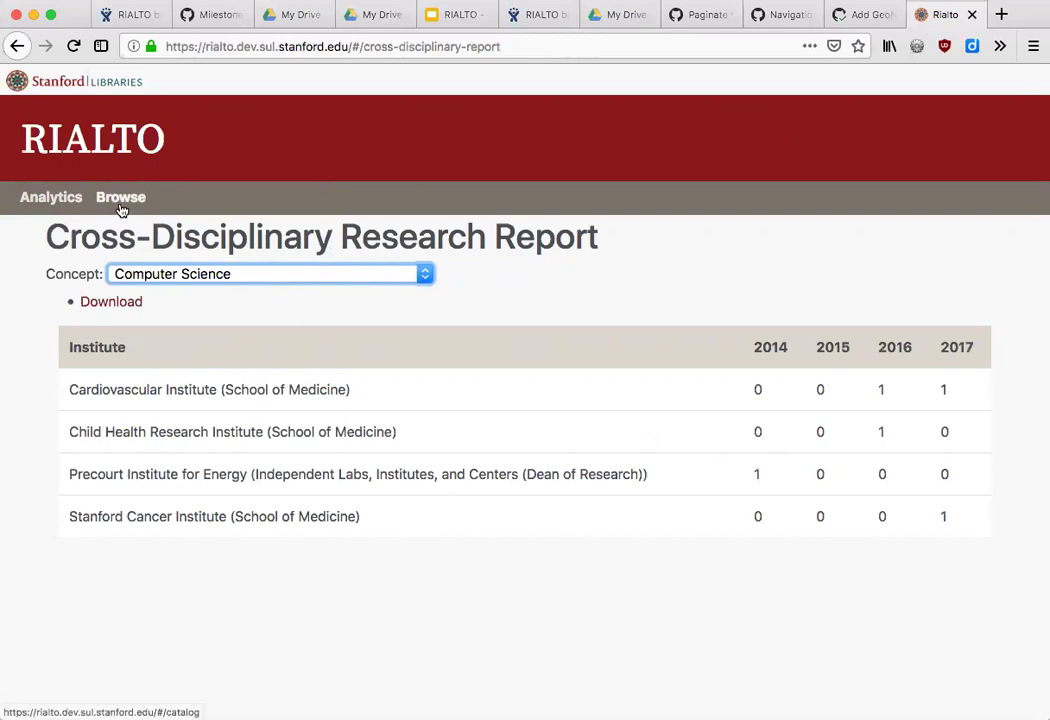
{"action": "left_click", "coordinate": [68, 209]}
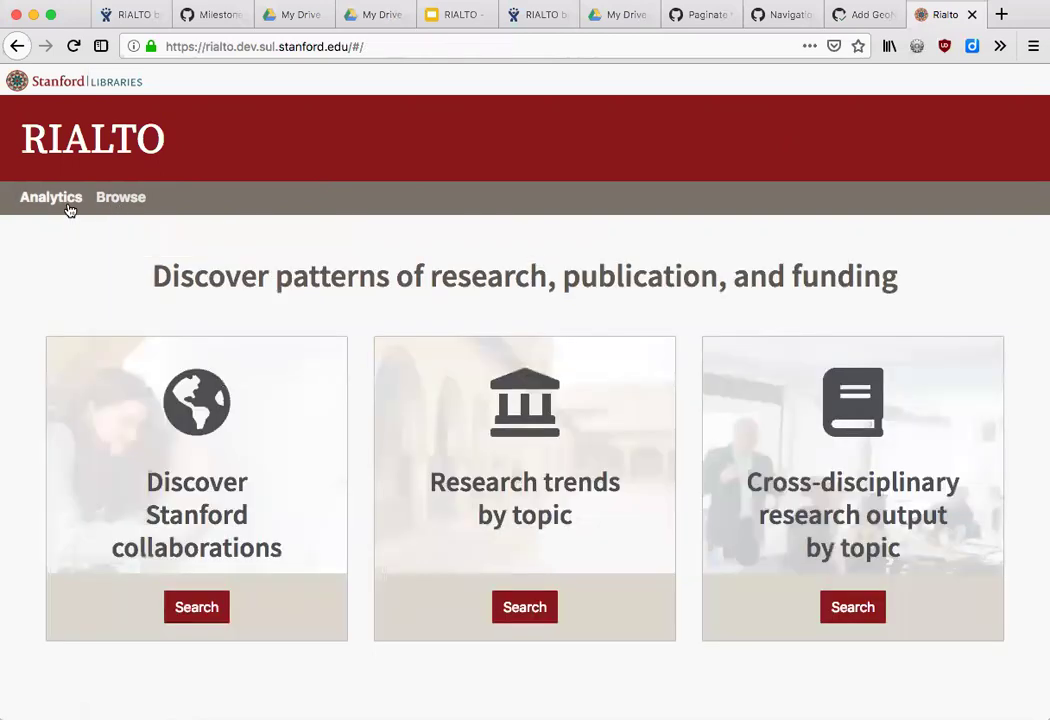